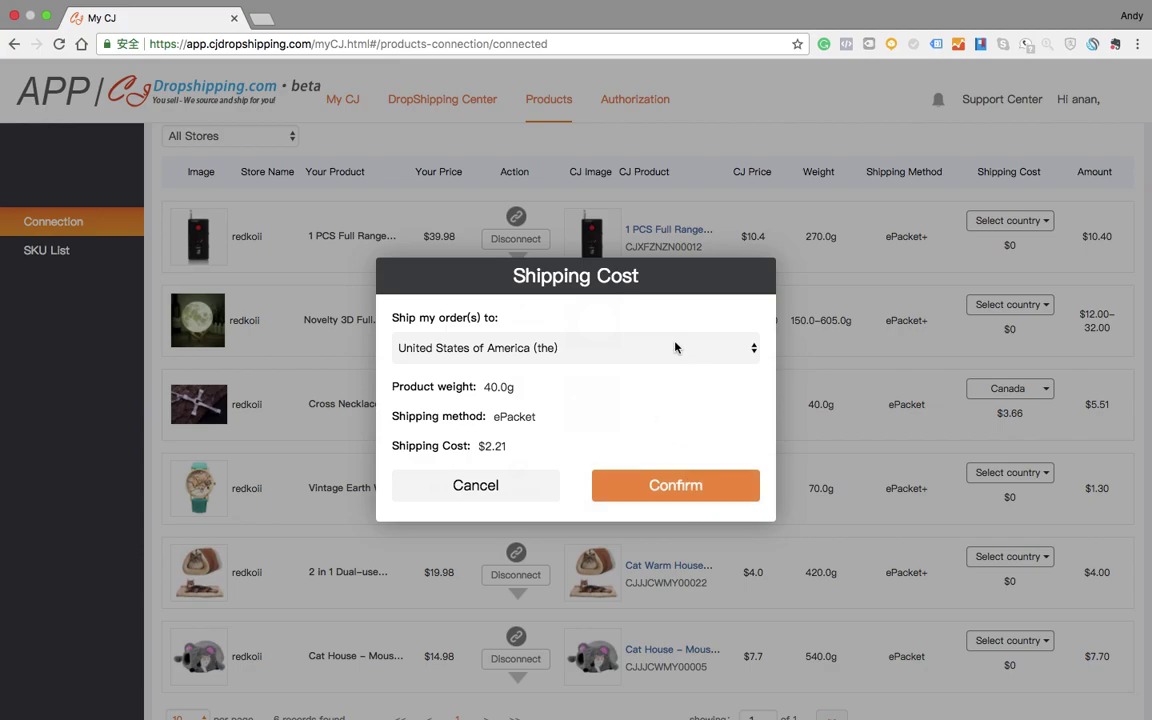
# Confirm United States of America as the destination for the Cross Necklace product's shipping cost.
pyautogui.click(667, 490)
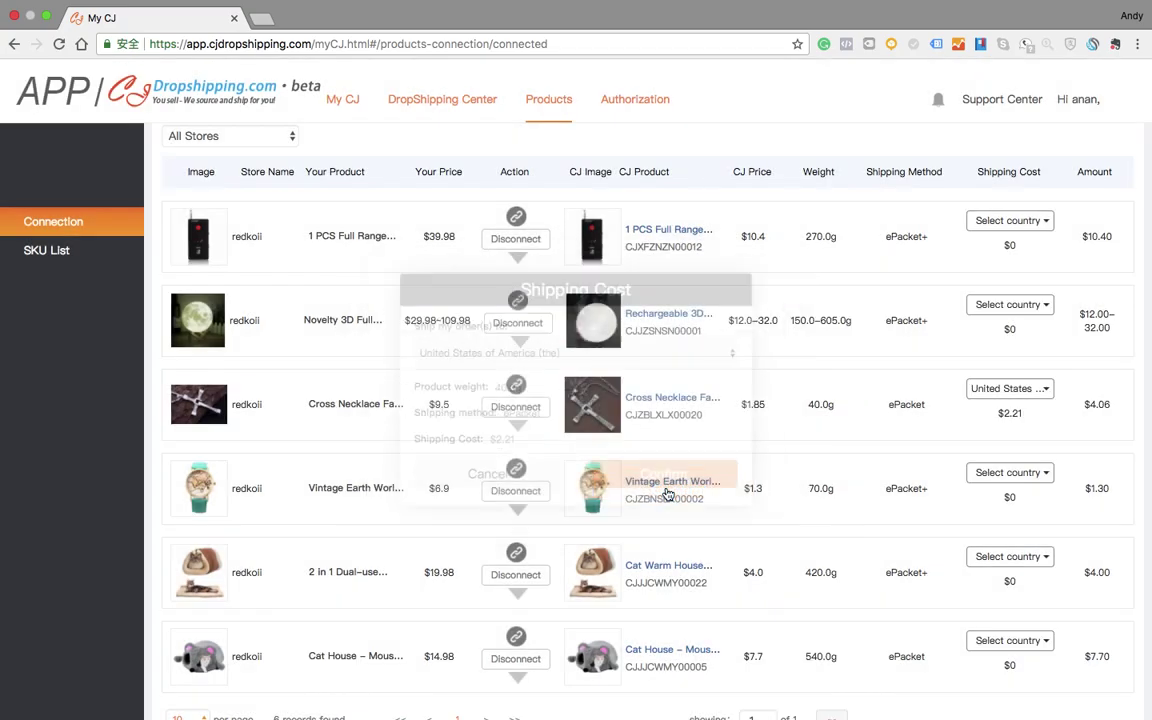
pyautogui.scroll(2, 666, 497)
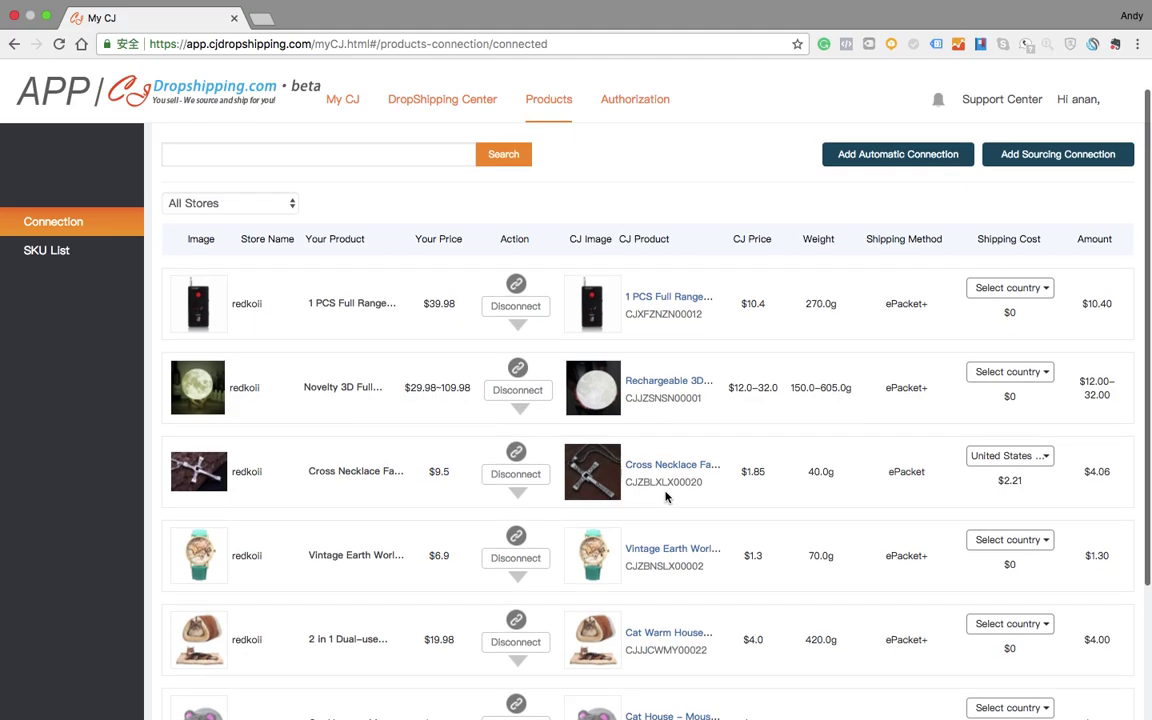
pyautogui.moveTo(1090, 103)
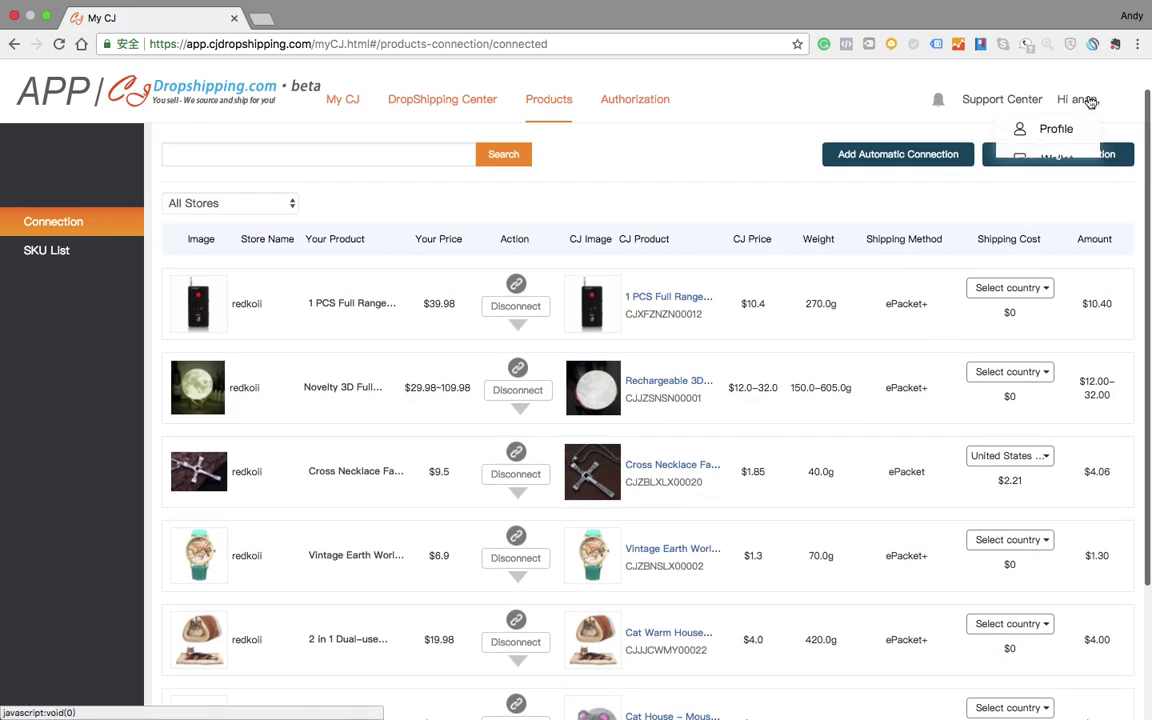
pyautogui.moveTo(1068, 188)
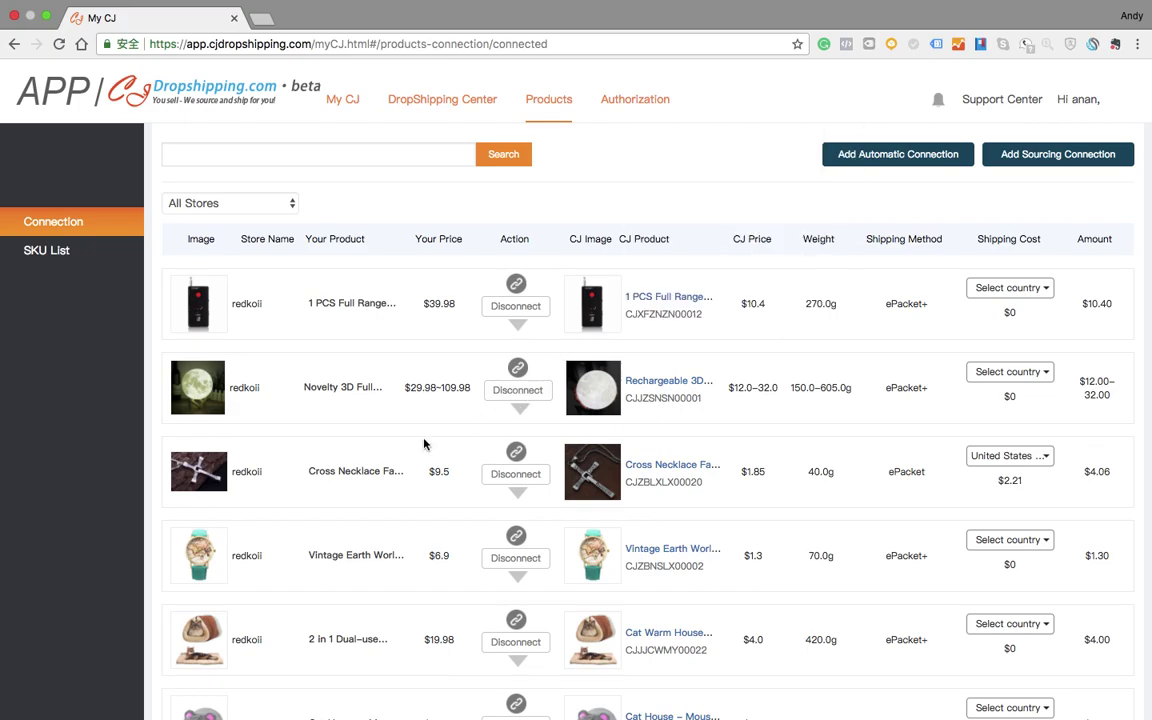
pyautogui.moveTo(639, 470)
pyautogui.scroll(1, 1095, 476)
pyautogui.scroll(1, 1095, 476)
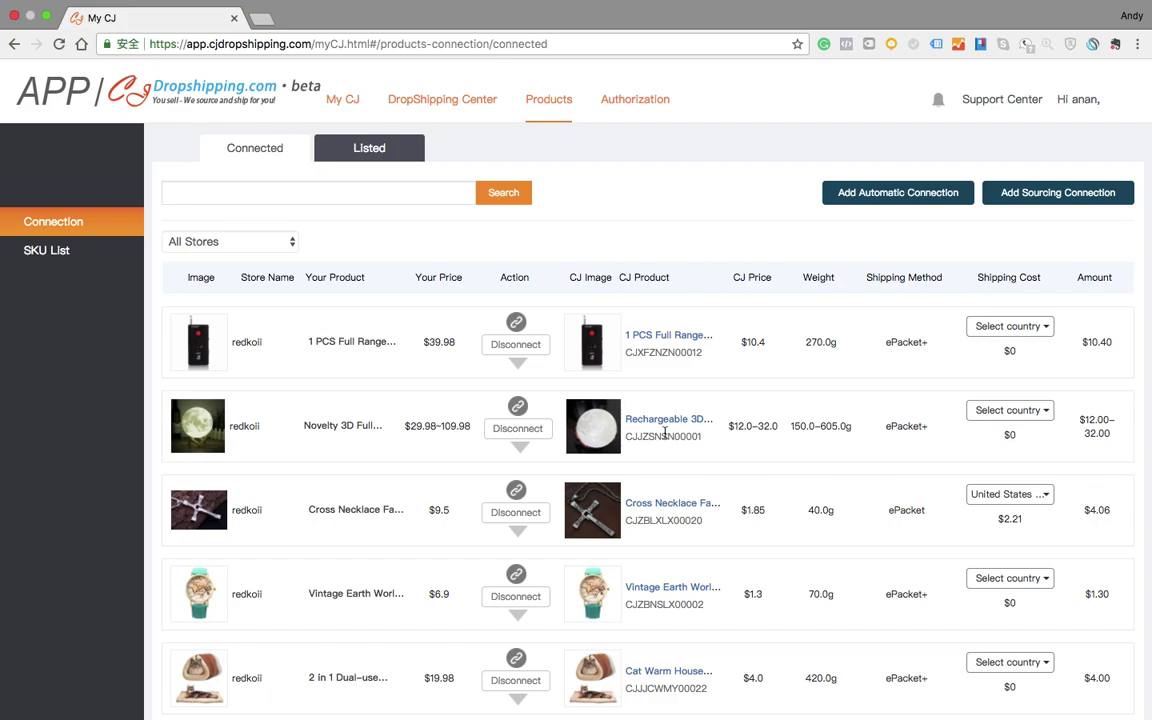
# Check the imported orders, the connected products and the account dashboard with its activated store.
pyautogui.click(472, 105)
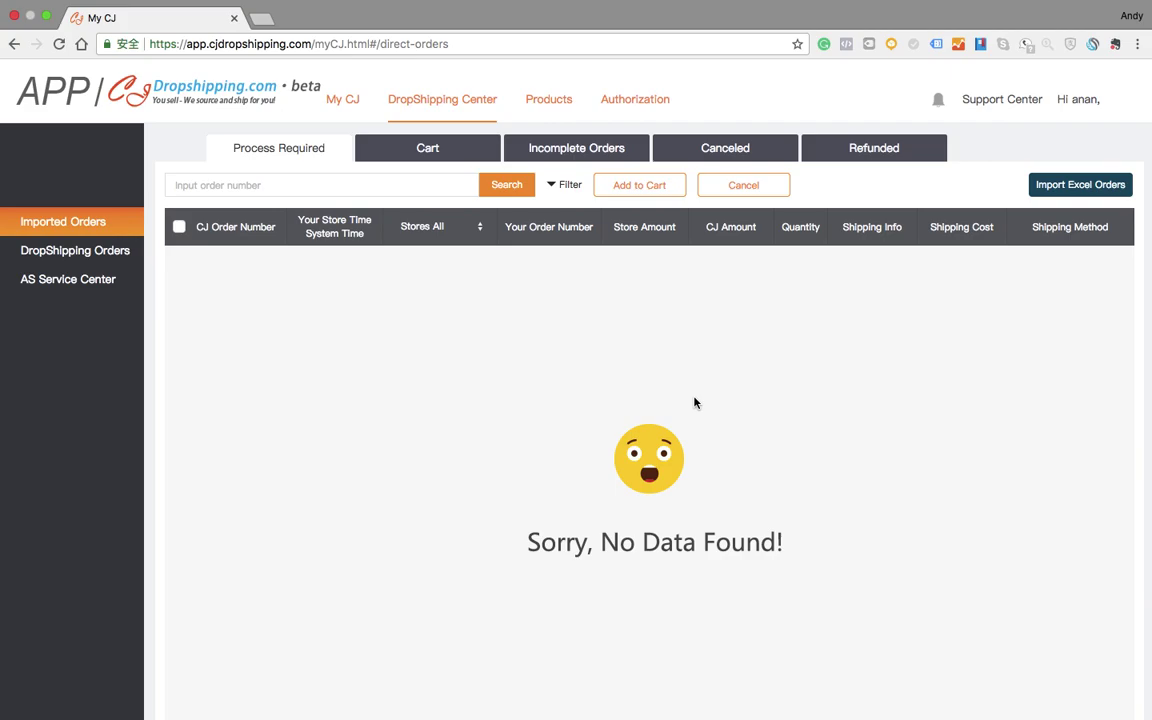
pyautogui.click(553, 104)
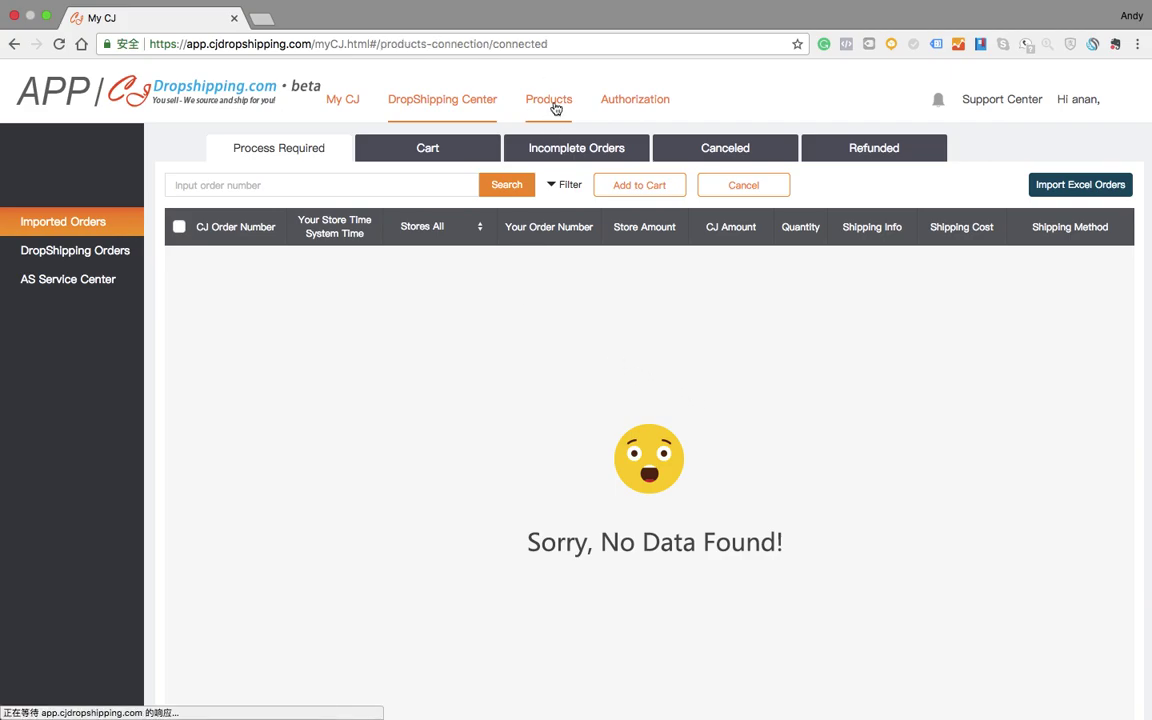
pyautogui.scroll(-1, 413, 444)
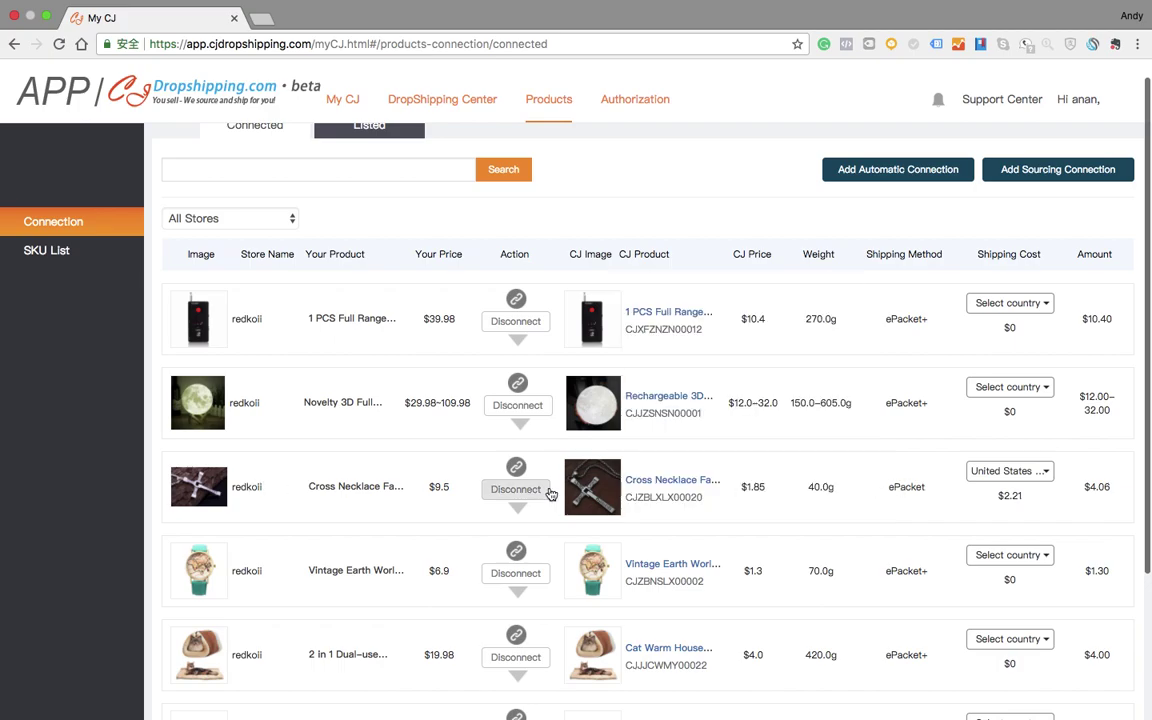
pyautogui.scroll(1, 548, 490)
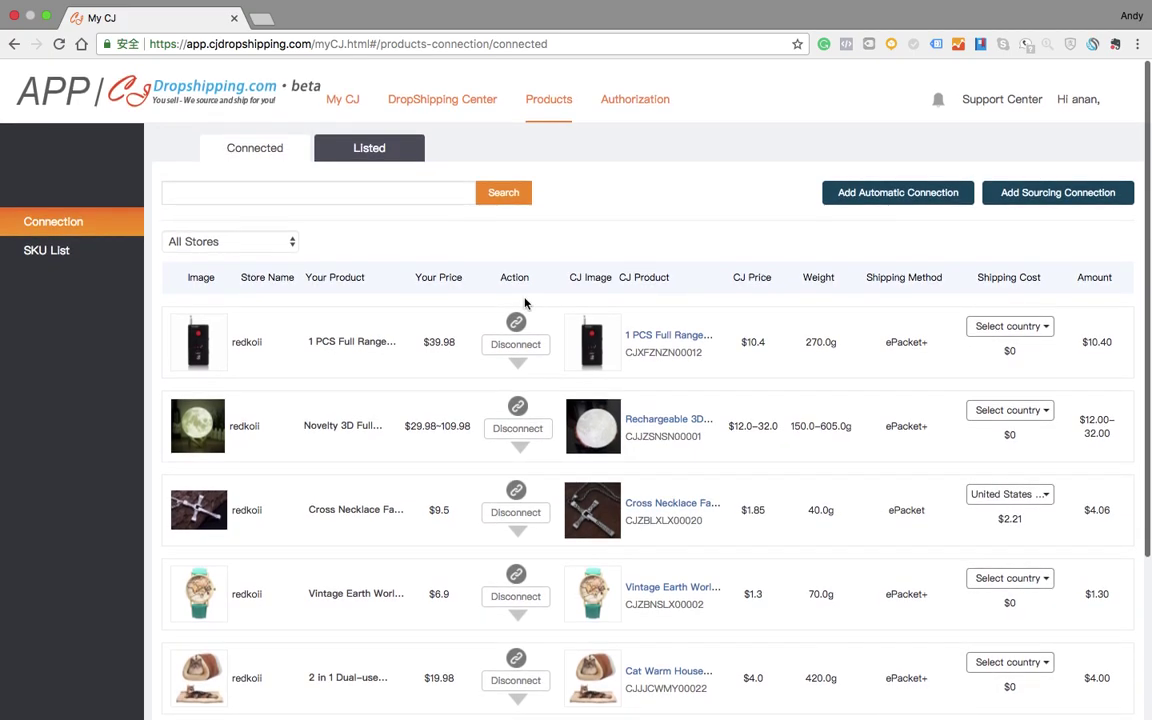
pyautogui.click(442, 108)
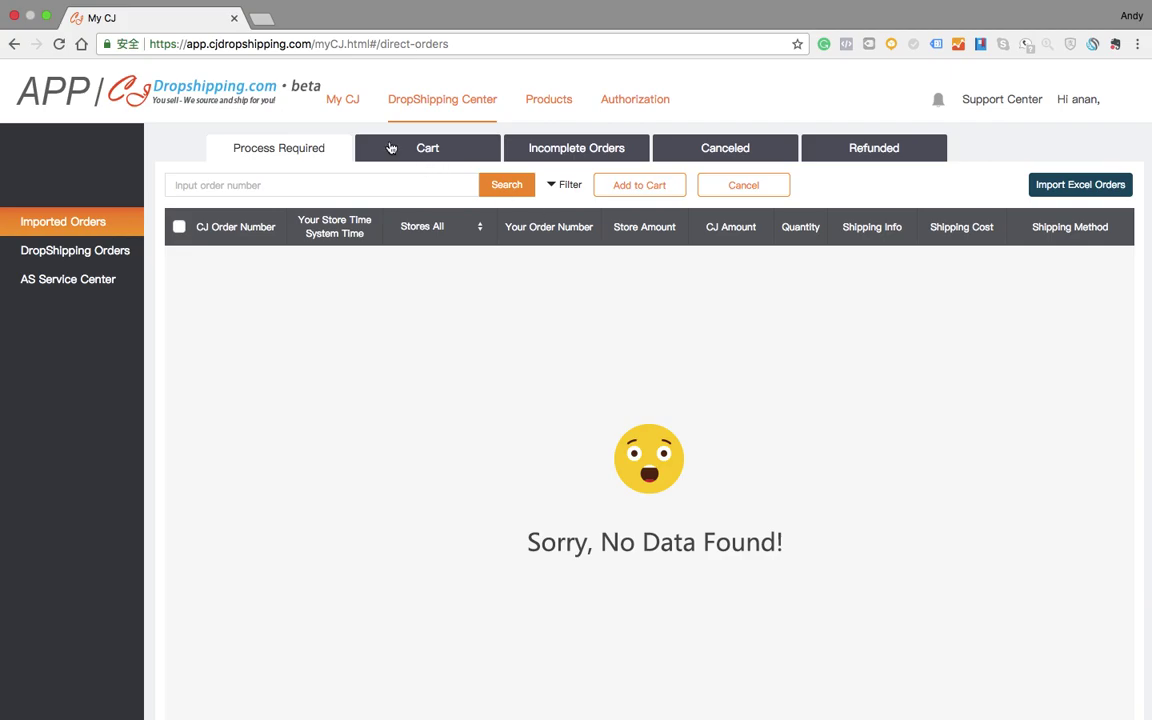
pyautogui.click(334, 108)
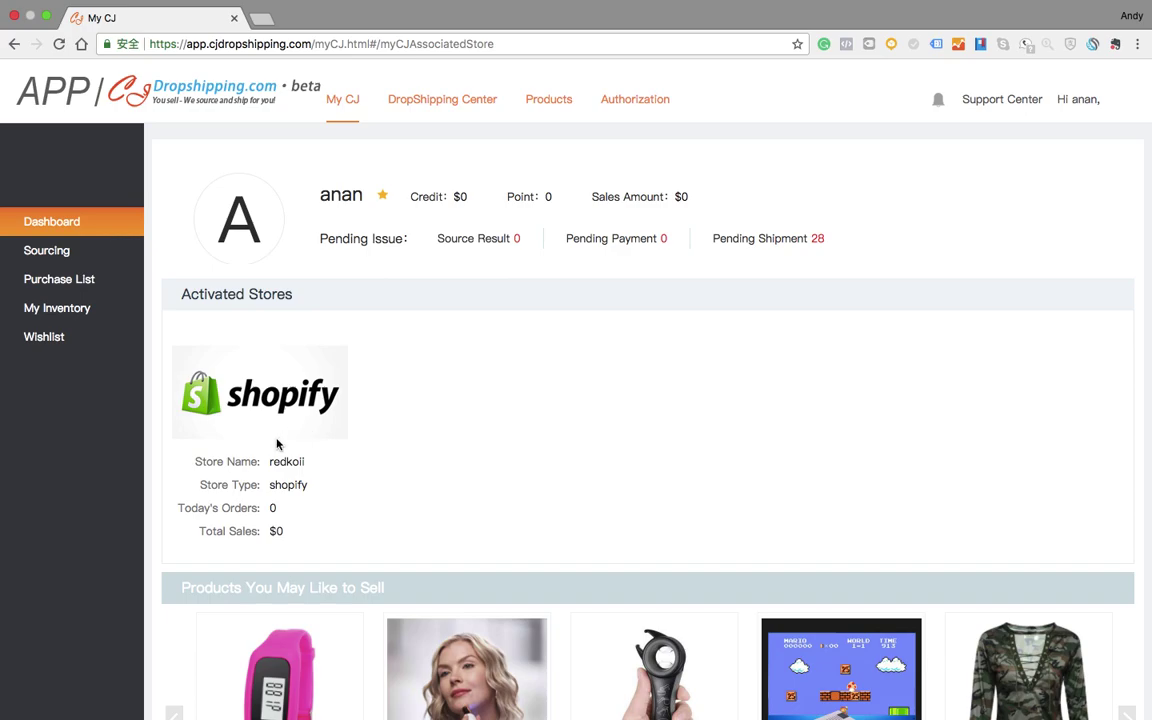
pyautogui.click(437, 104)
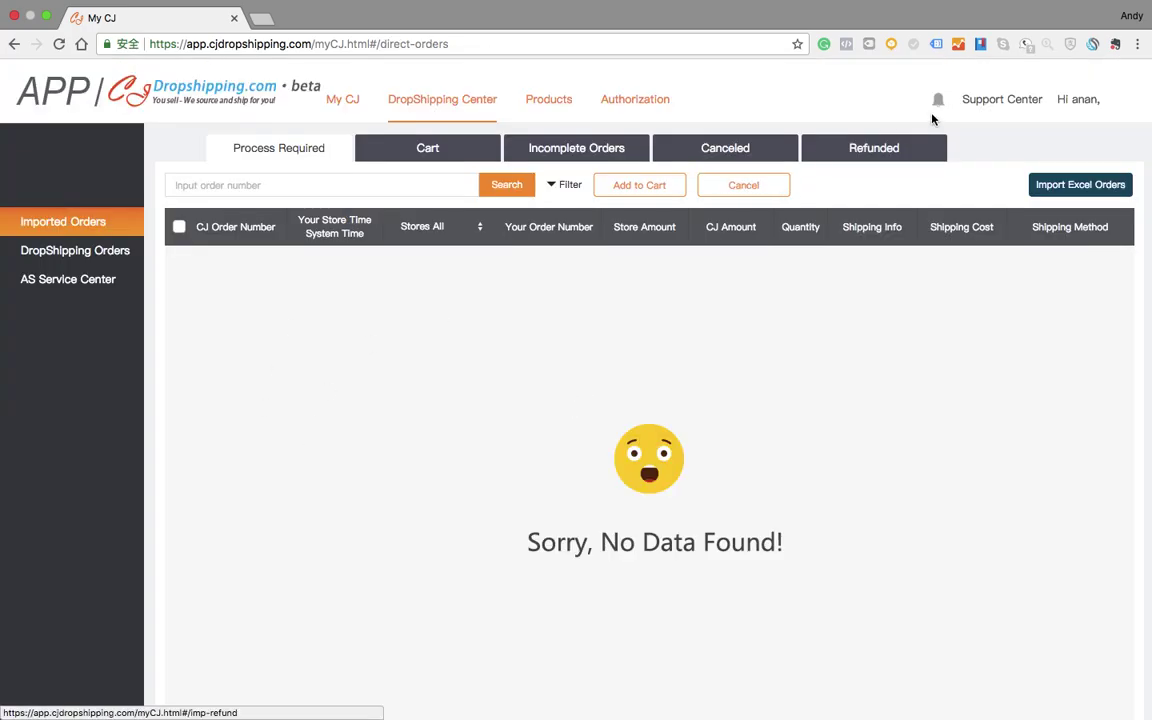
# Log out of the current account and open the sign-in page.
pyautogui.moveTo(1085, 104)
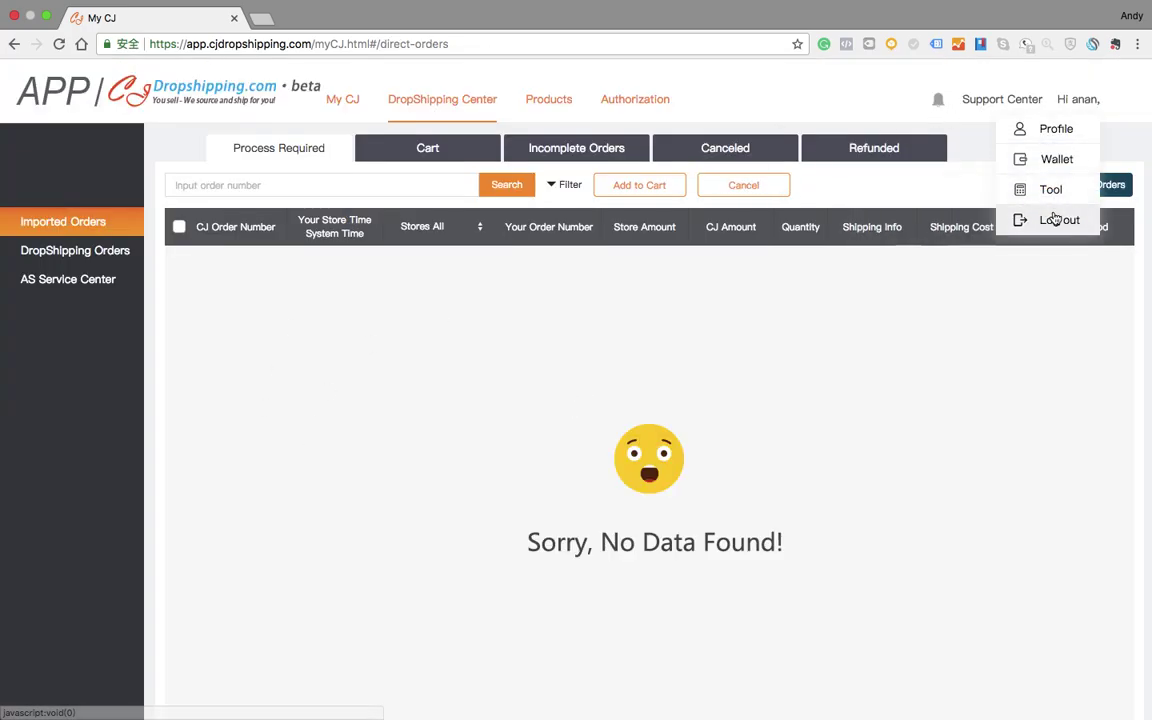
pyautogui.click(1054, 219)
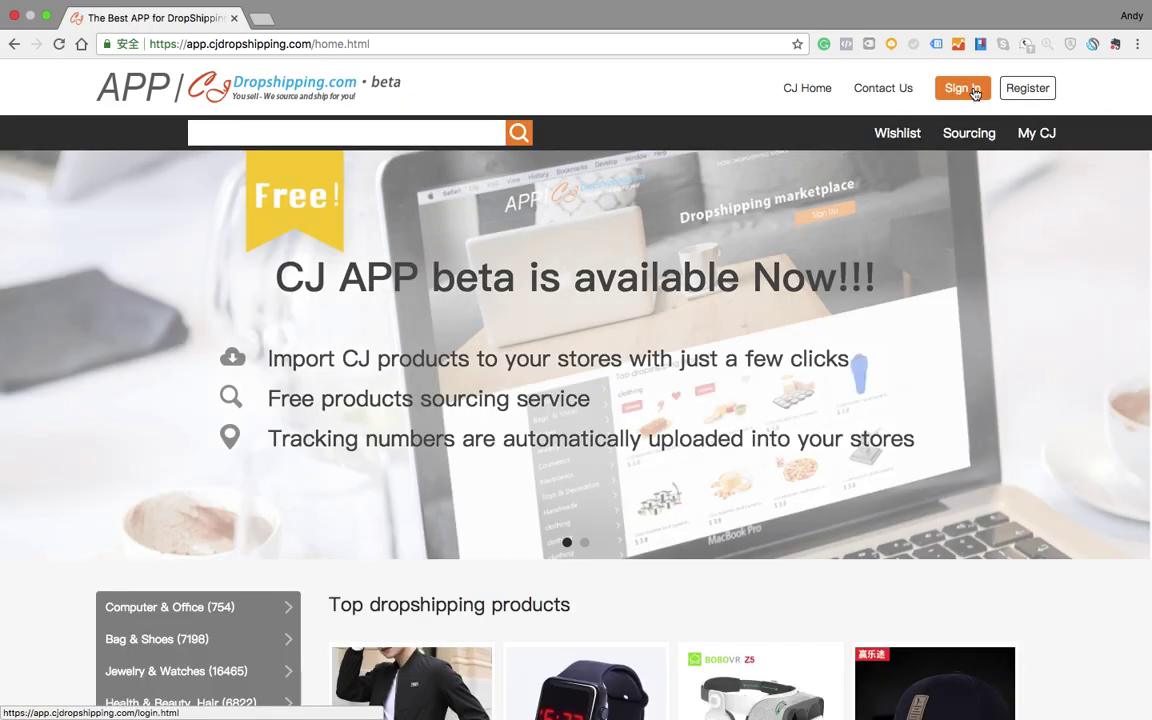
pyautogui.click(962, 88)
# Sign in to the other account with its username and password, with Remember me enabled.
pyautogui.doubleClick(604, 290)
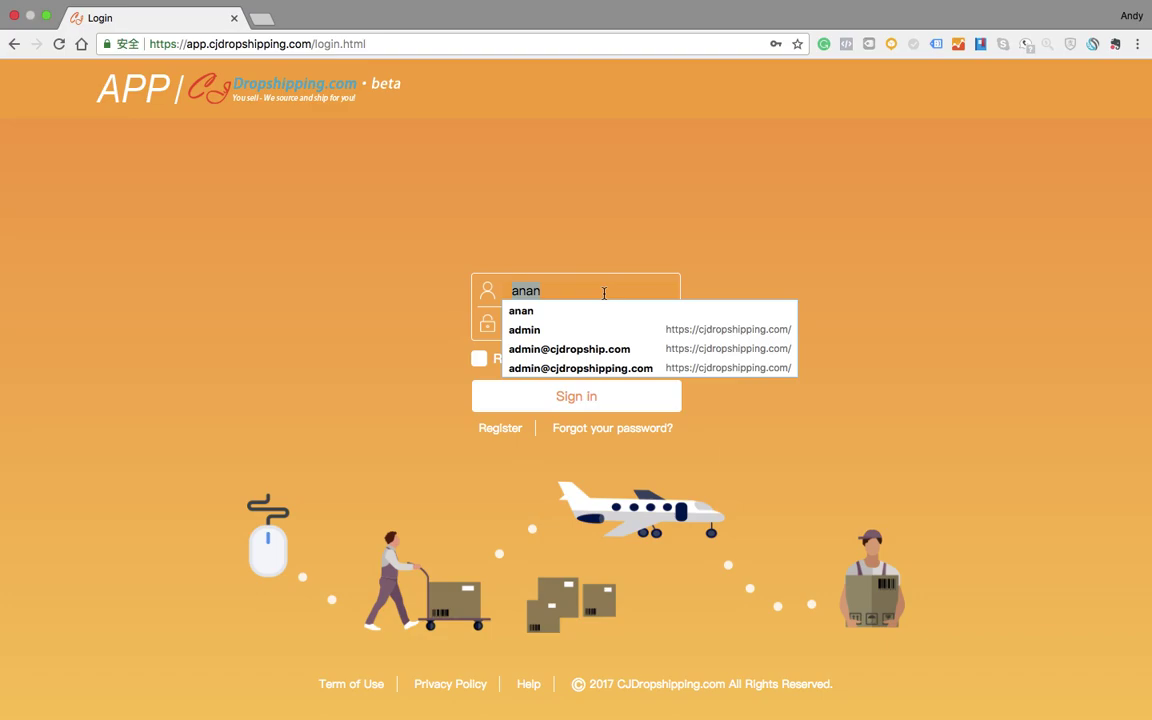
pyautogui.write('andy')
pyautogui.press('Return')
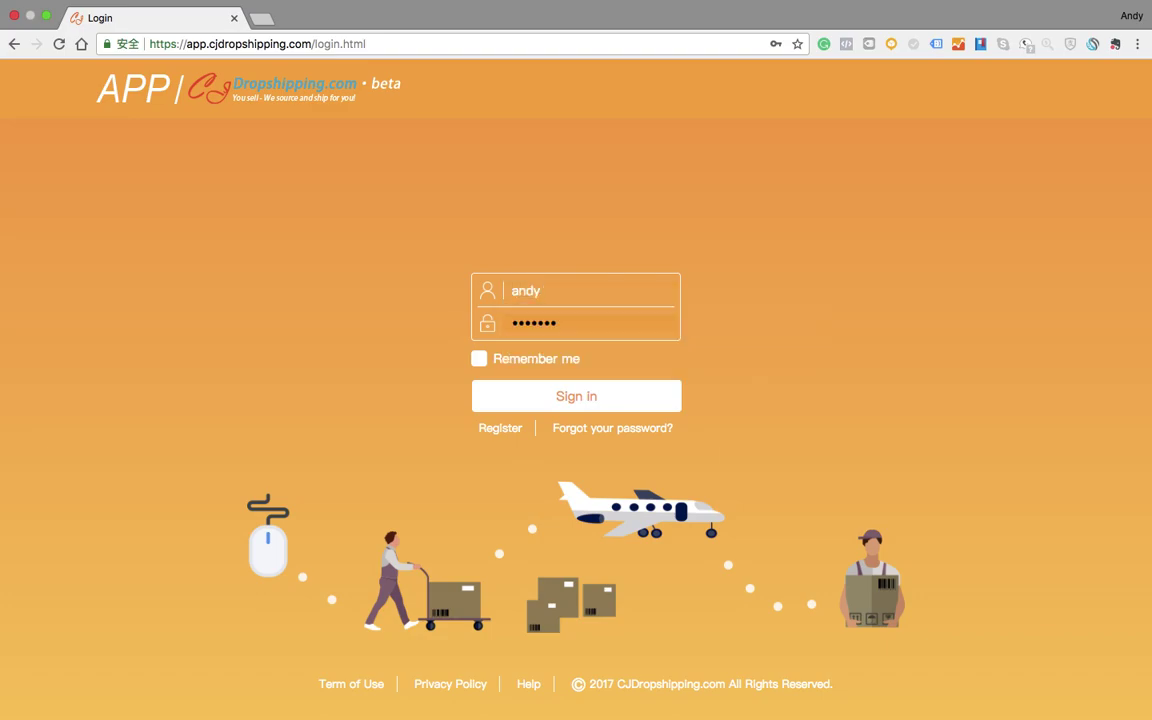
pyautogui.write('1-')
pyautogui.press('Tab')
pyautogui.click(553, 290)
pyautogui.press('BackSpace')
pyautogui.write('0')
pyautogui.press('Tab')
pyautogui.write('••••••••••')
pyautogui.click(479, 358)
pyautogui.click(576, 400)
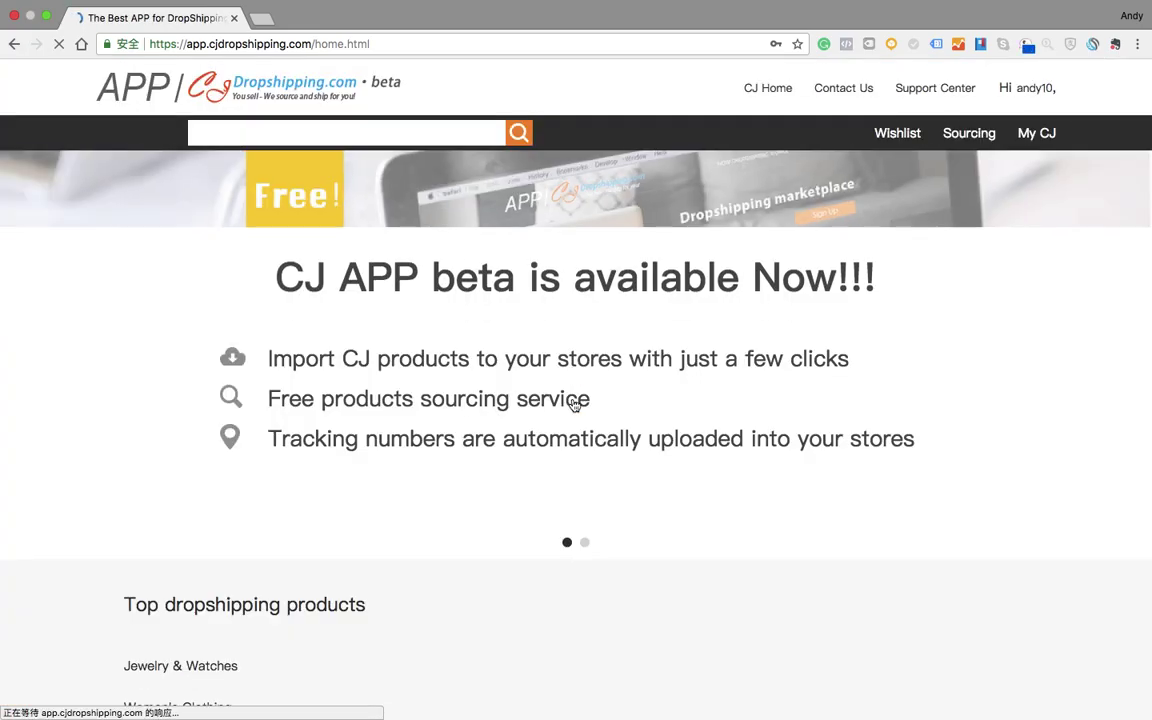
# Open My CJ and examine the Excel-imported orders that require processing in the DropShipping Center.
pyautogui.click(1042, 135)
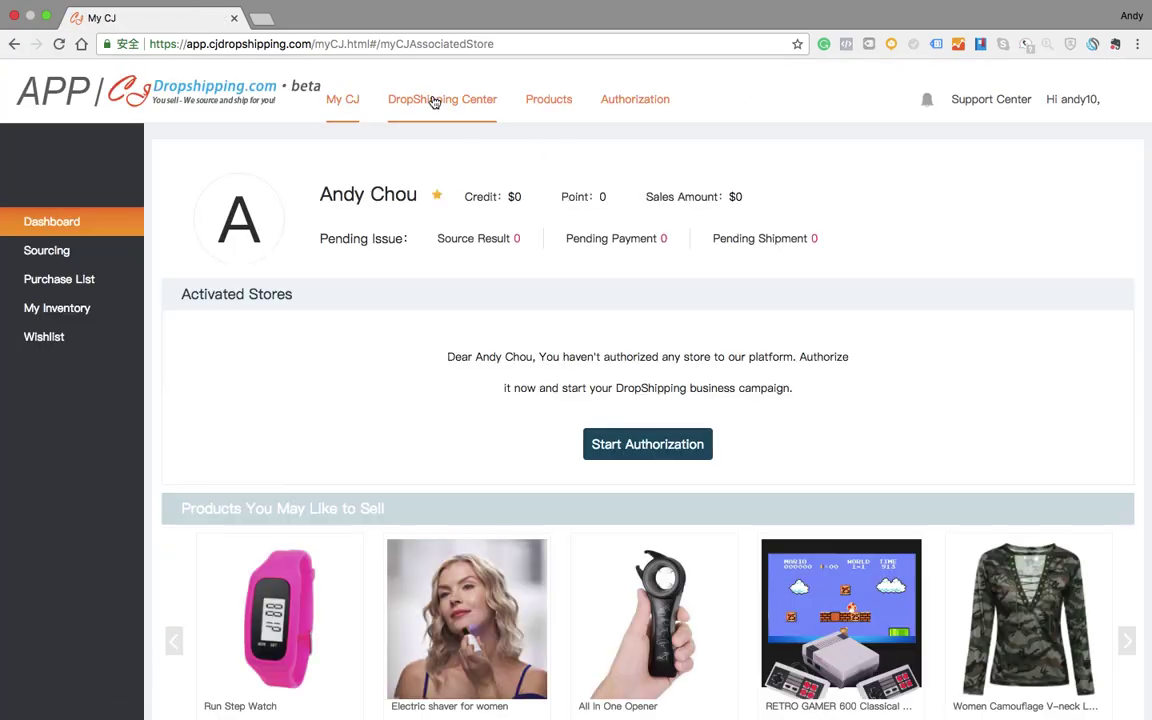
pyautogui.click(433, 100)
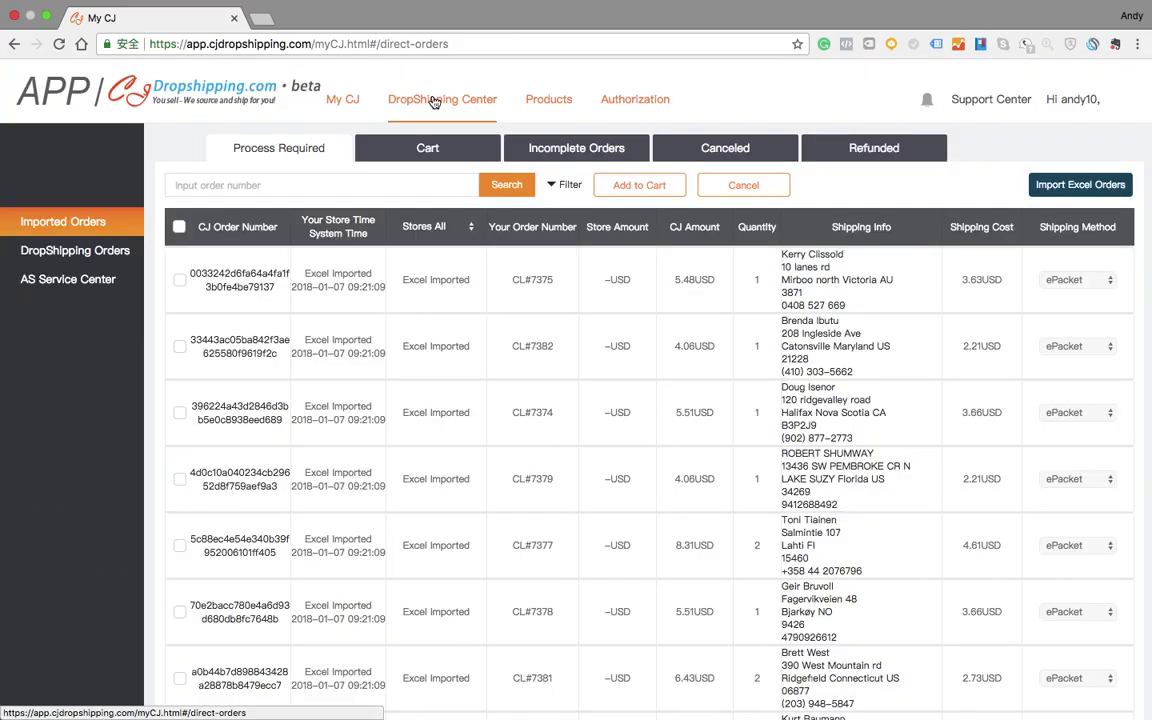
pyautogui.moveTo(362, 535)
pyautogui.scroll(-10, 320, 488)
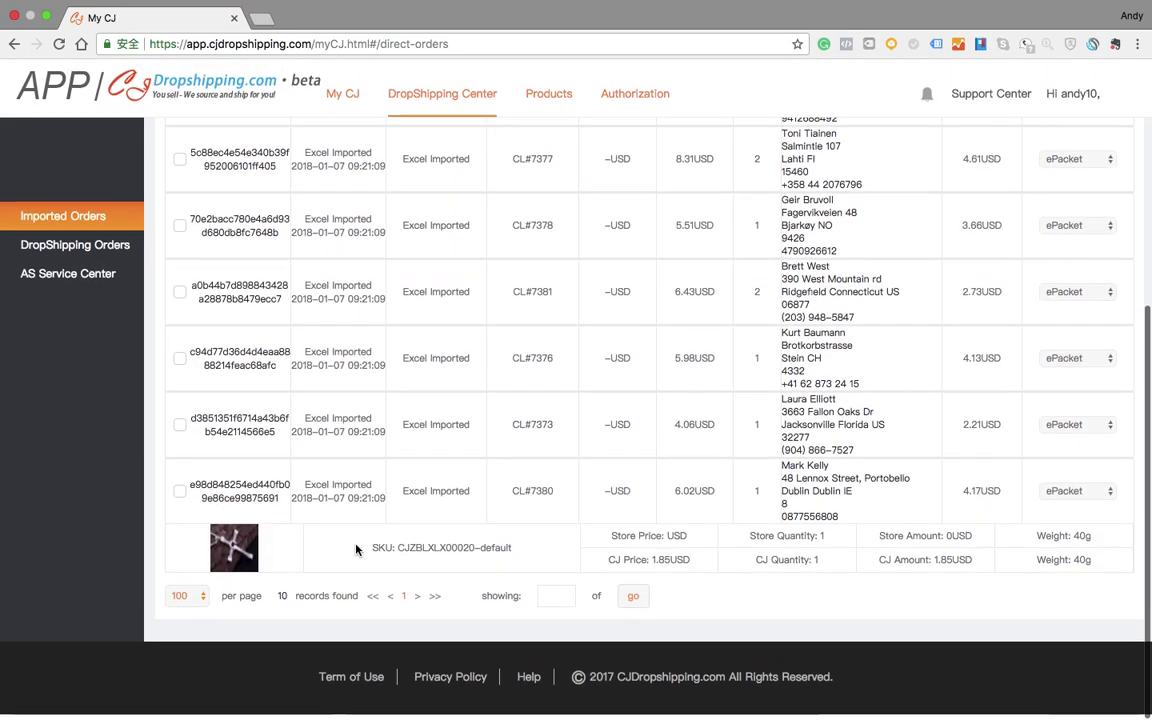
pyautogui.scroll(10, 365, 366)
pyautogui.scroll(-1, 365, 366)
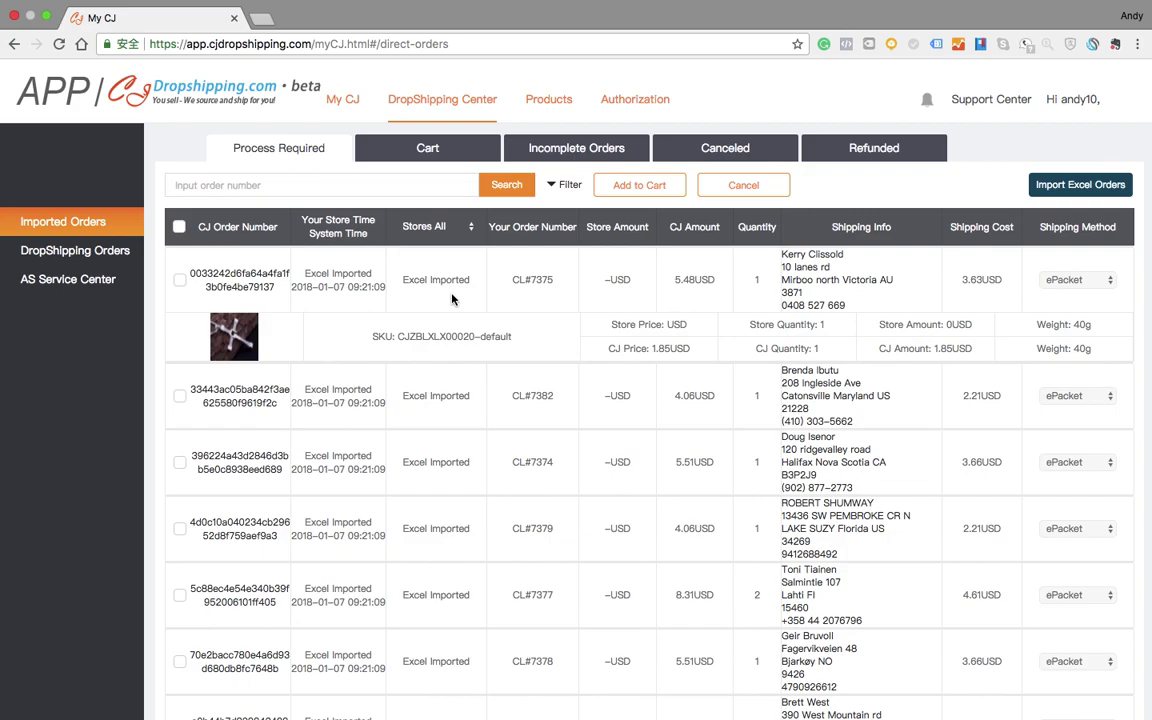
pyautogui.click(321, 187)
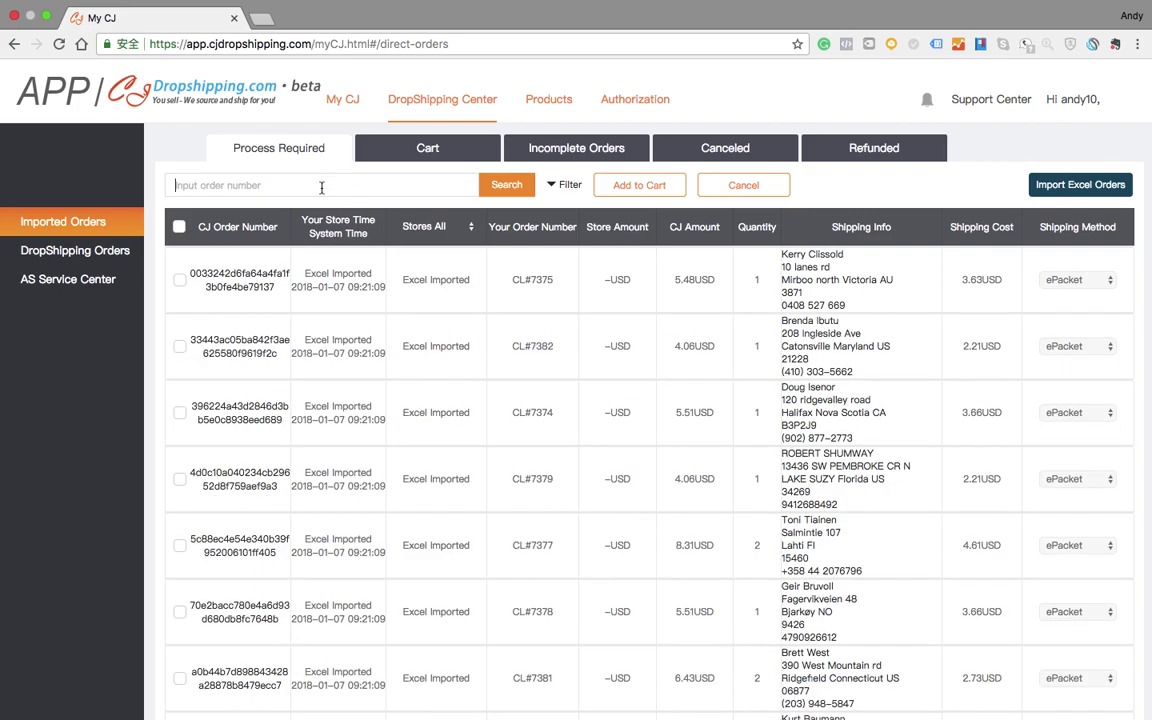
pyautogui.click(388, 267)
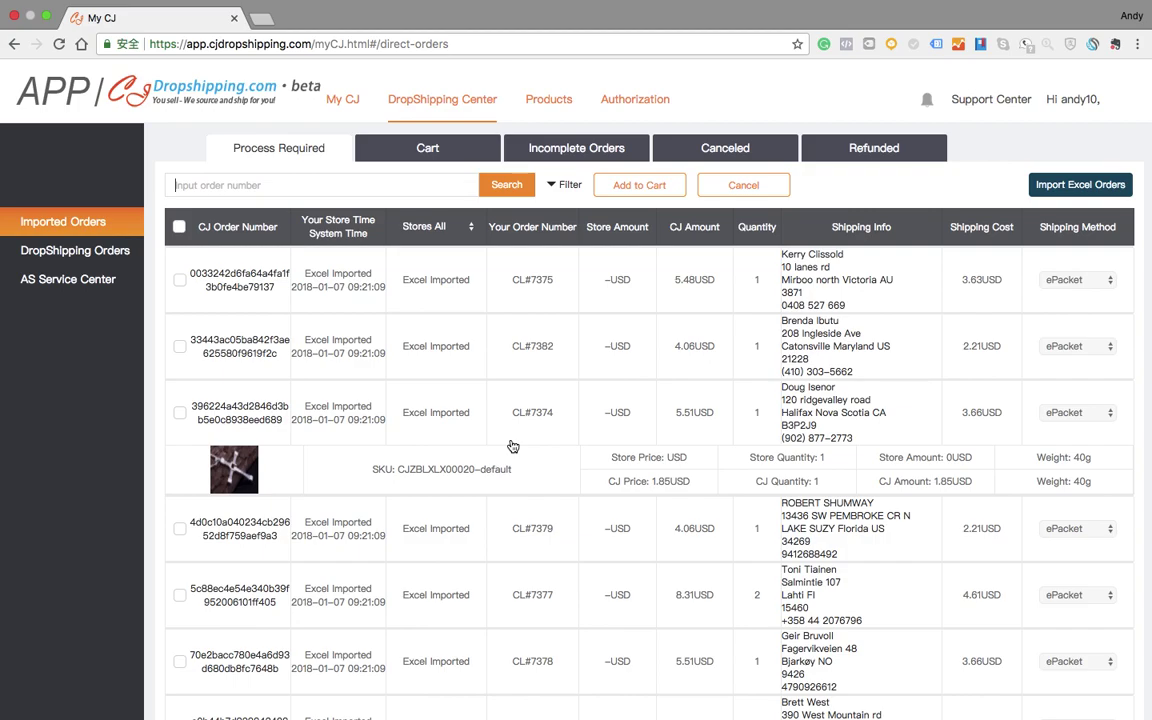
# Compare this account's incomplete orders and connected products with its orders that require processing.
pyautogui.click(589, 156)
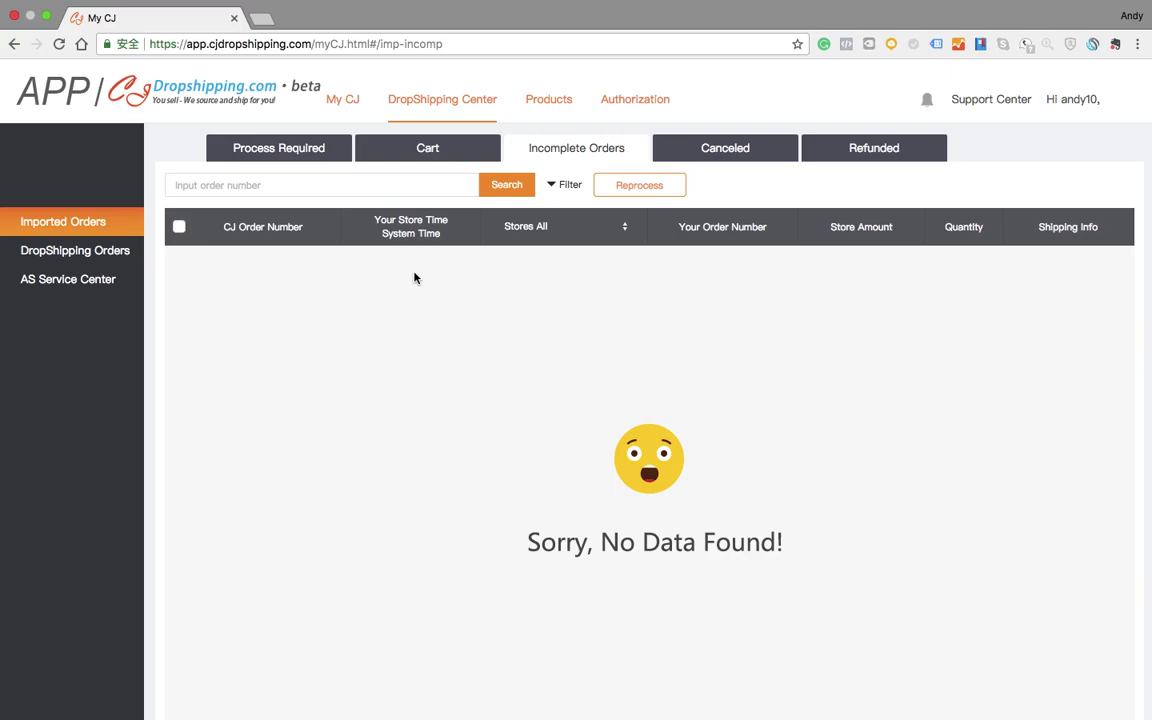
pyautogui.click(551, 107)
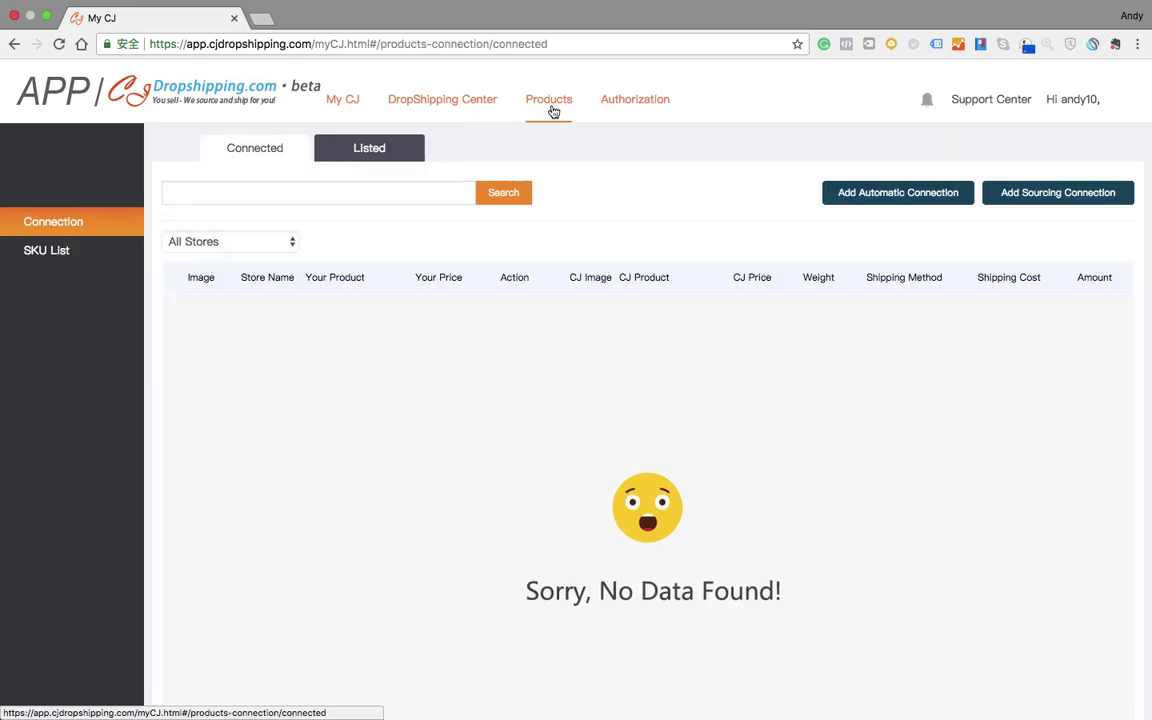
pyautogui.click(412, 107)
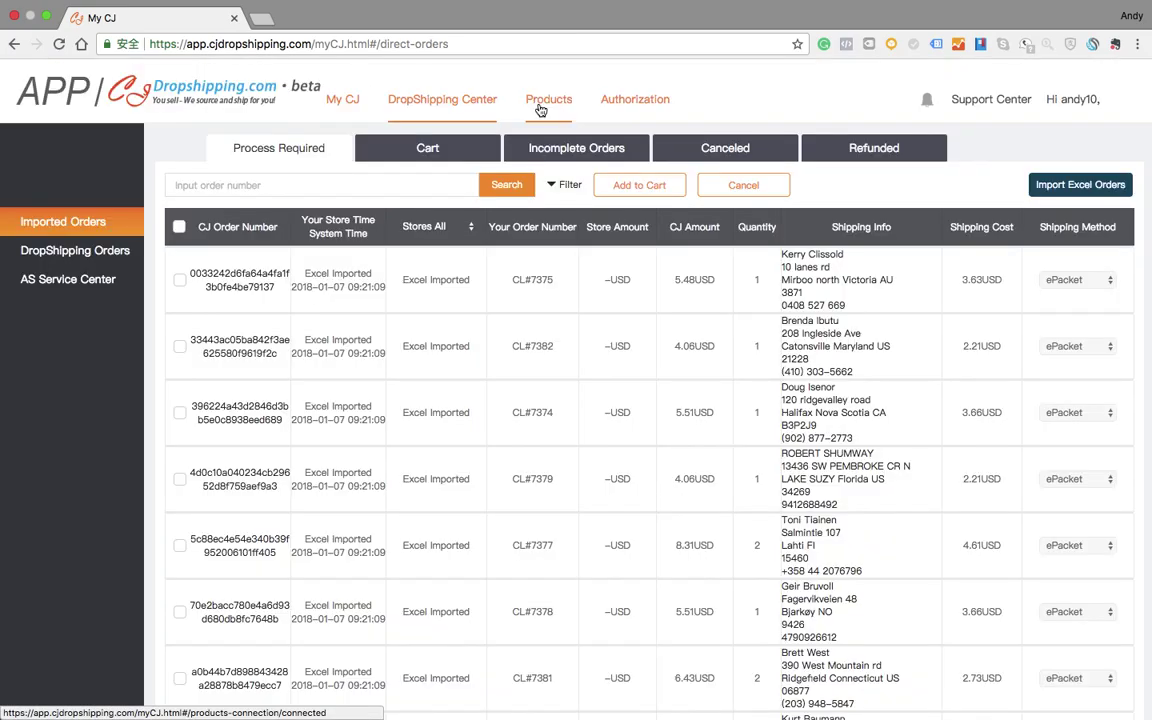
pyautogui.click(540, 108)
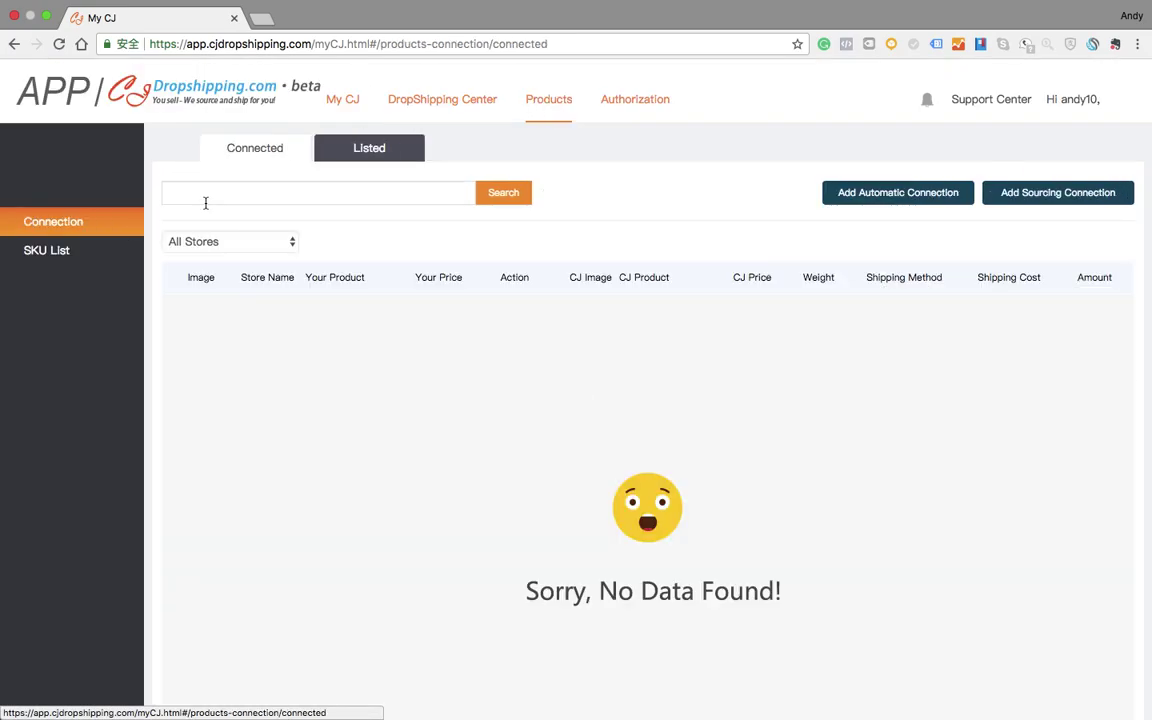
pyautogui.click(407, 117)
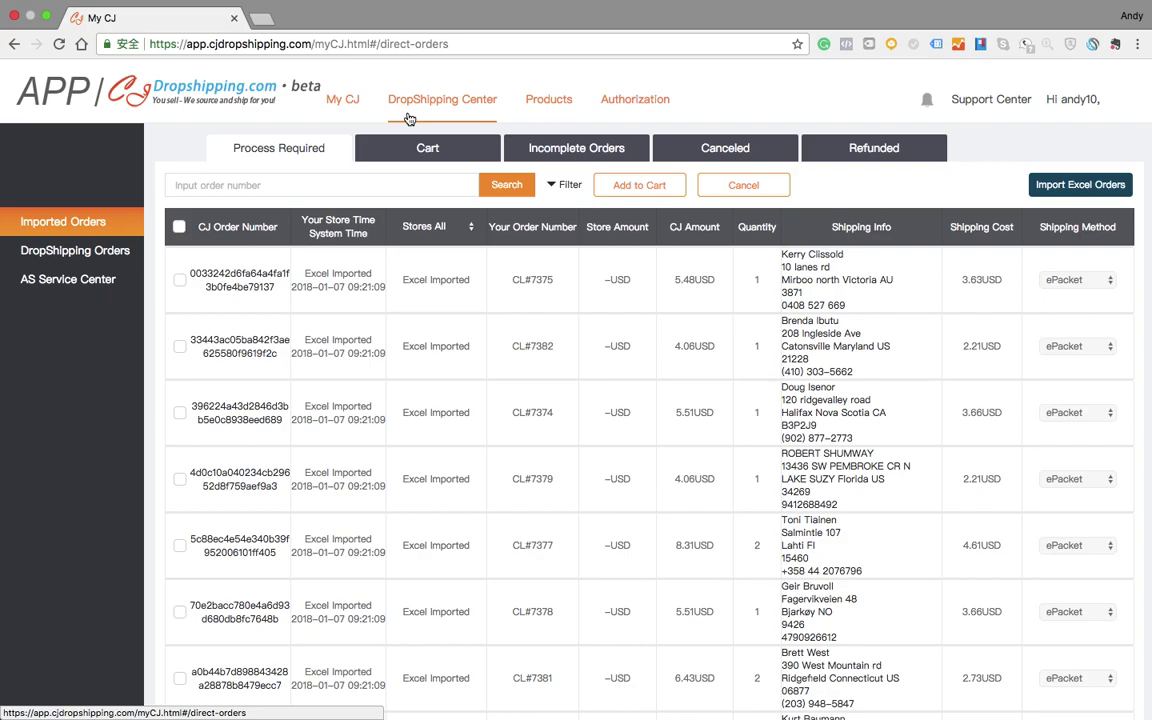
pyautogui.click(568, 158)
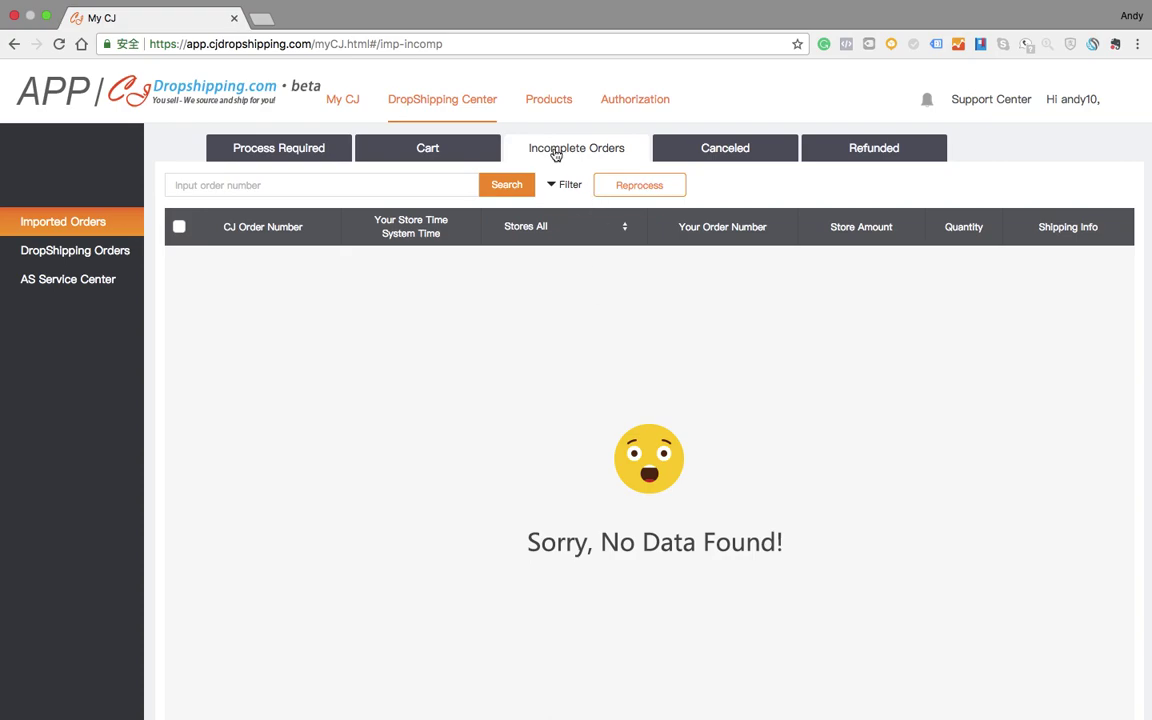
pyautogui.click(292, 150)
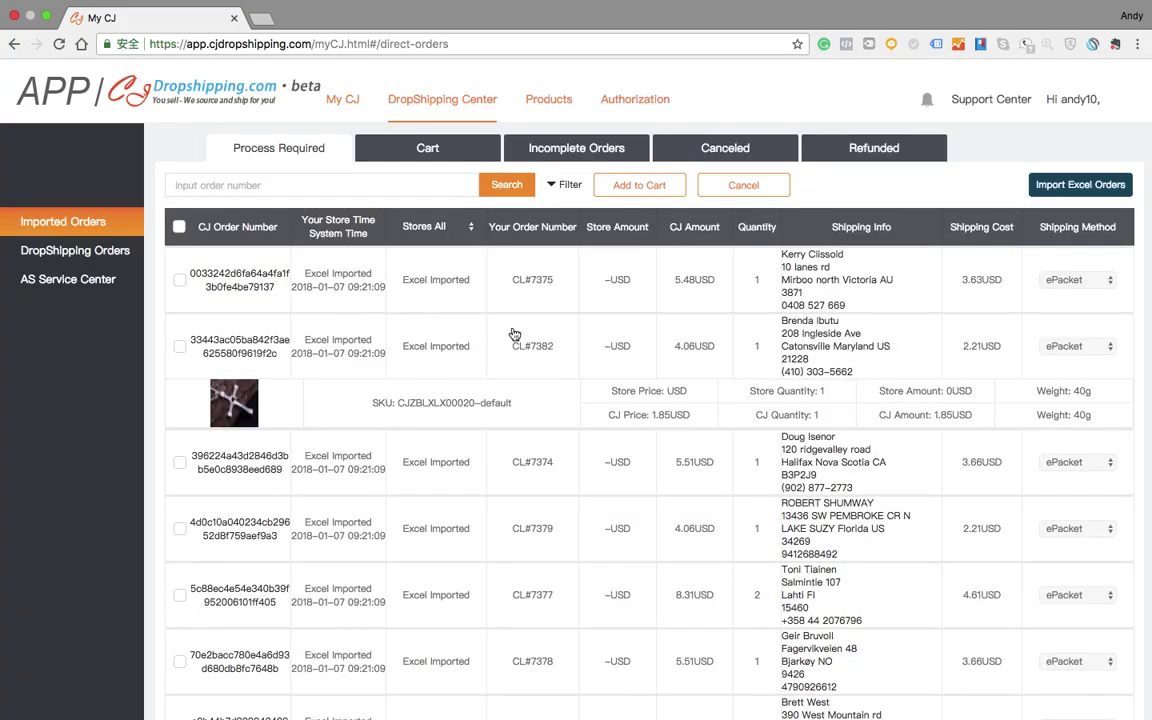
pyautogui.click(592, 152)
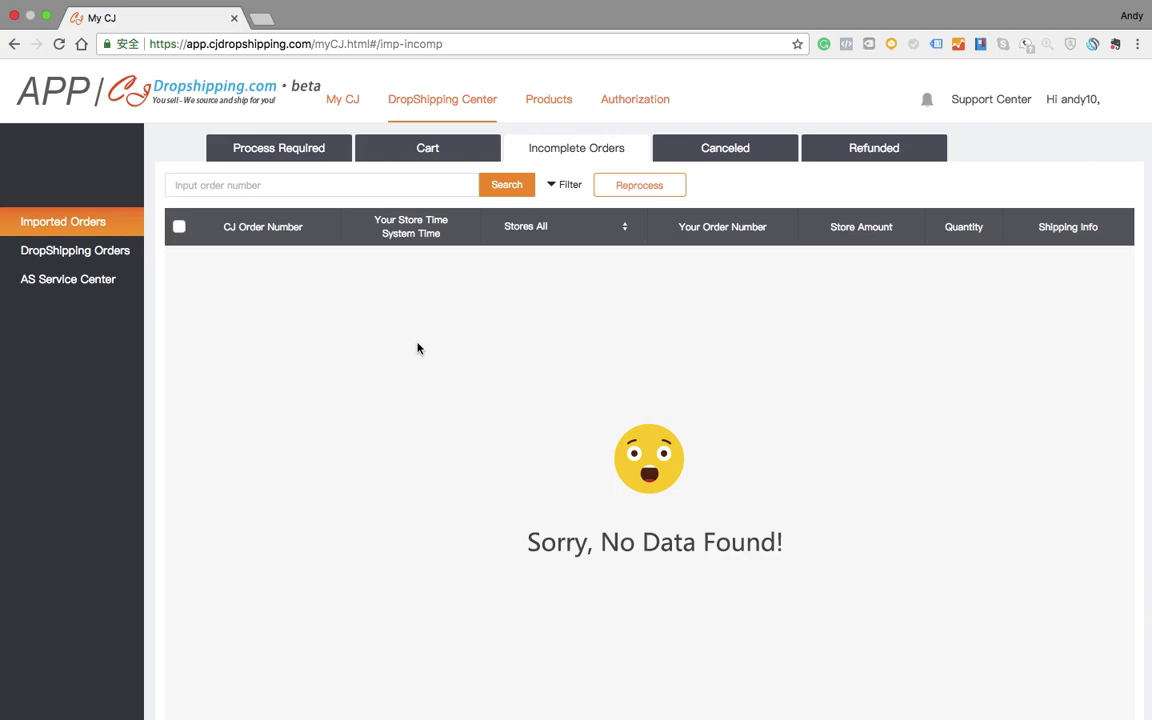
# Cancel the first three imported orders in the list of orders that require processing.
pyautogui.click(295, 153)
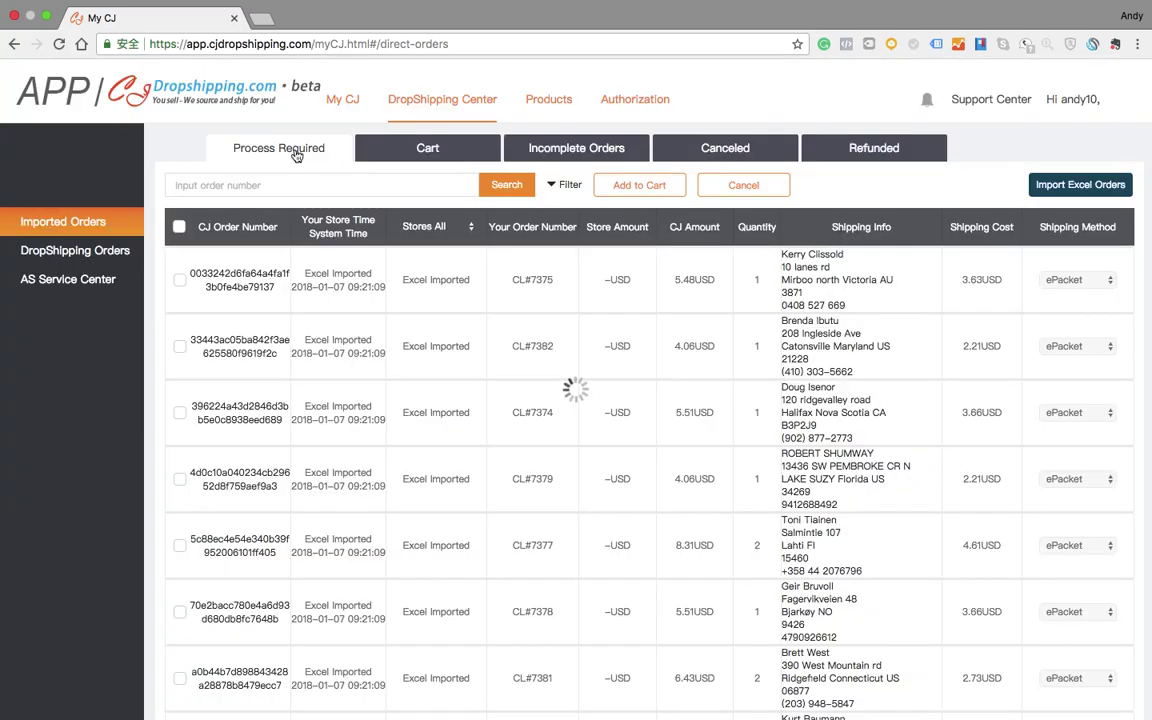
pyautogui.scroll(-5, 269, 290)
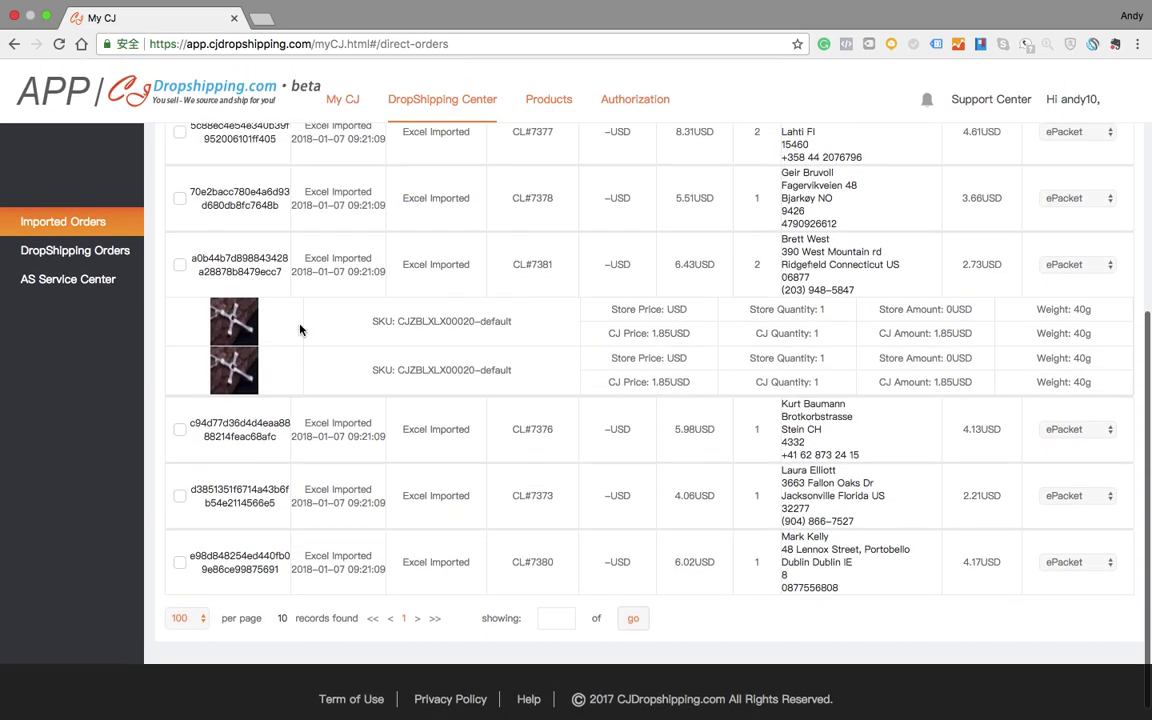
pyautogui.scroll(5, 300, 330)
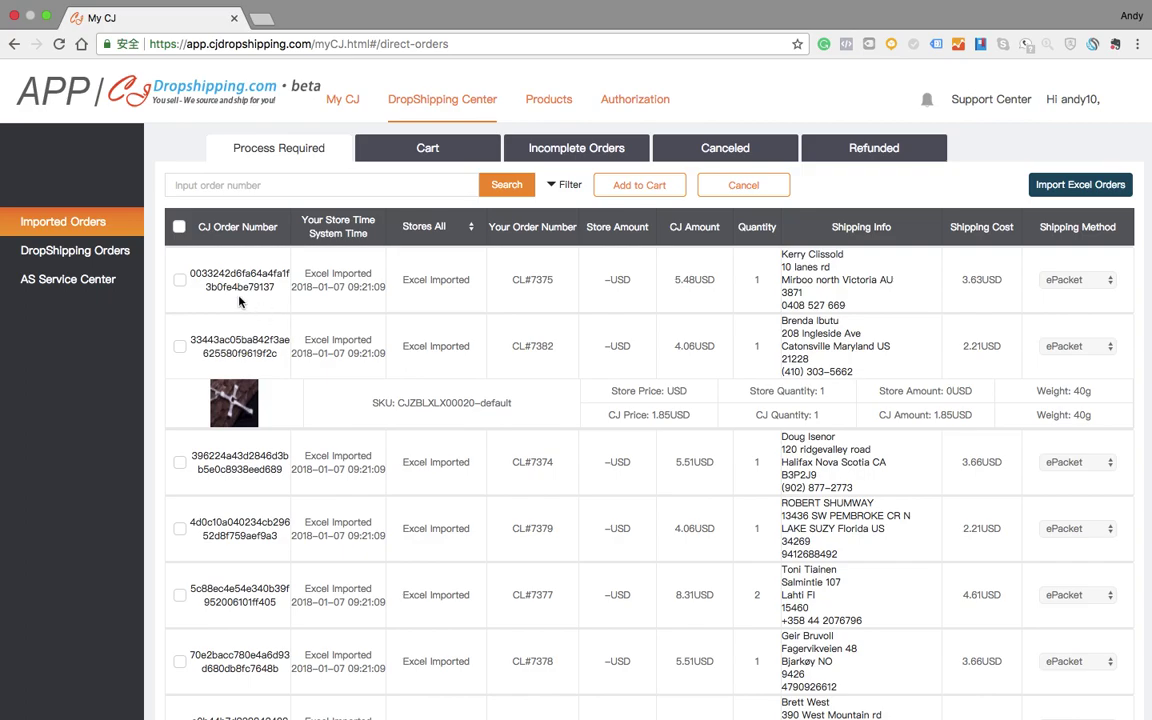
pyautogui.click(177, 283)
pyautogui.moveTo(180, 350)
pyautogui.moveTo(184, 453)
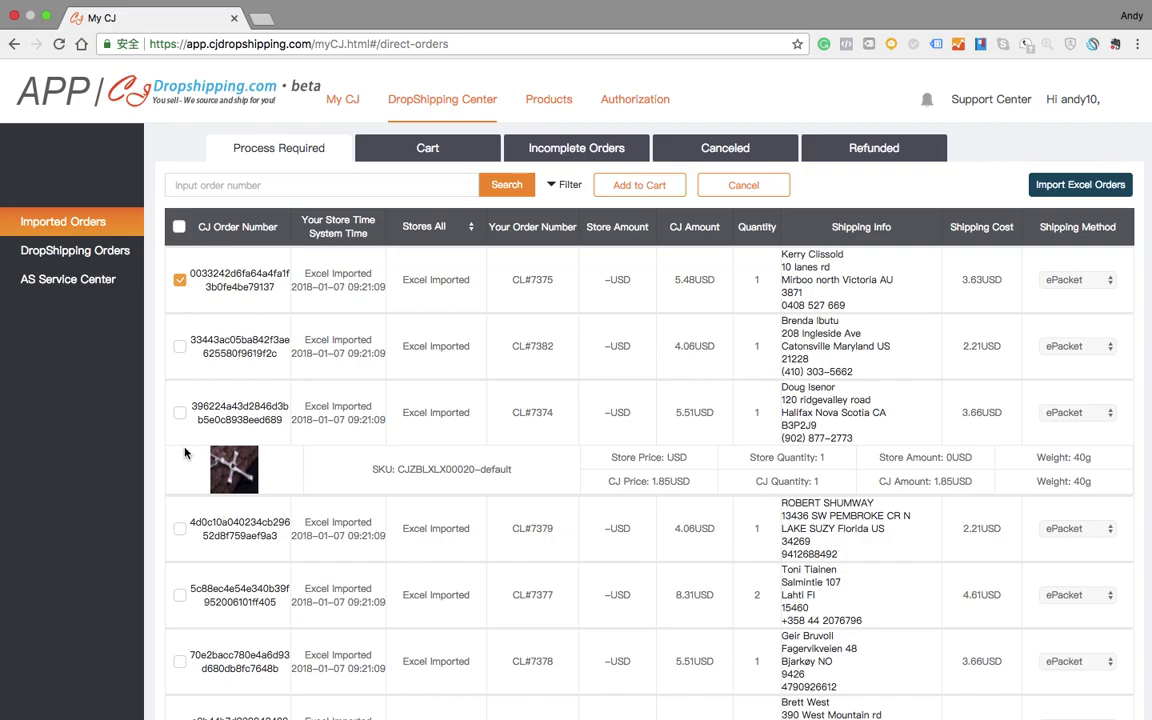
pyautogui.click(179, 412)
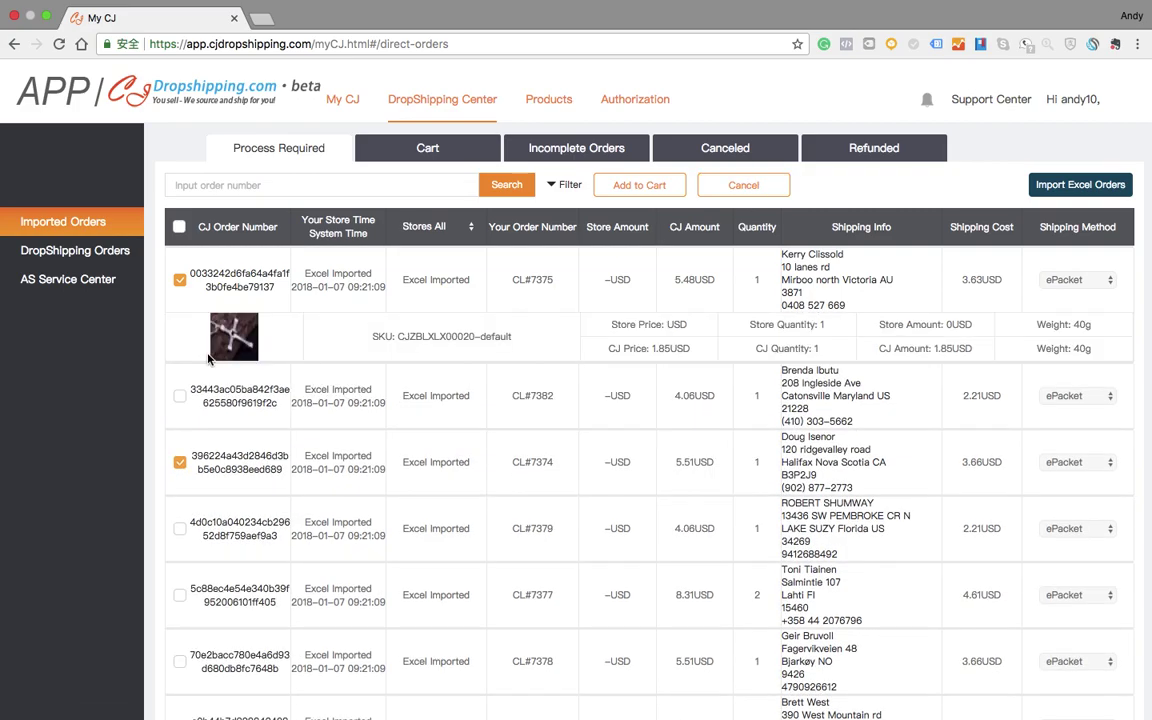
pyautogui.click(180, 348)
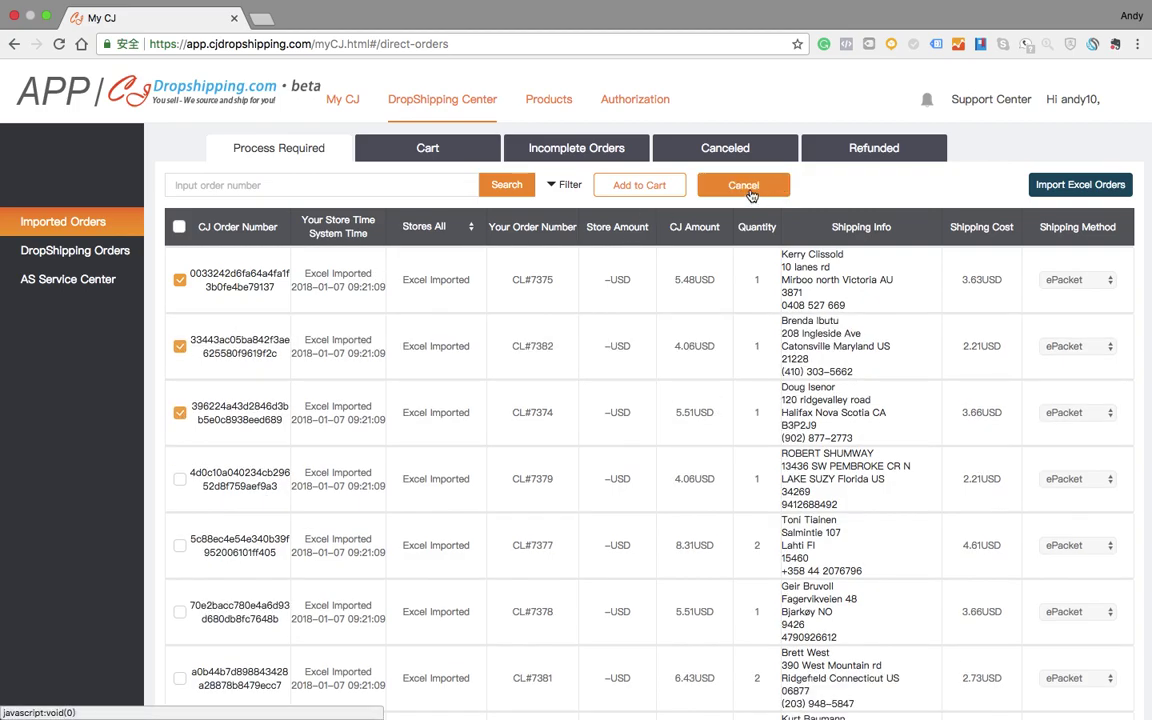
pyautogui.click(750, 192)
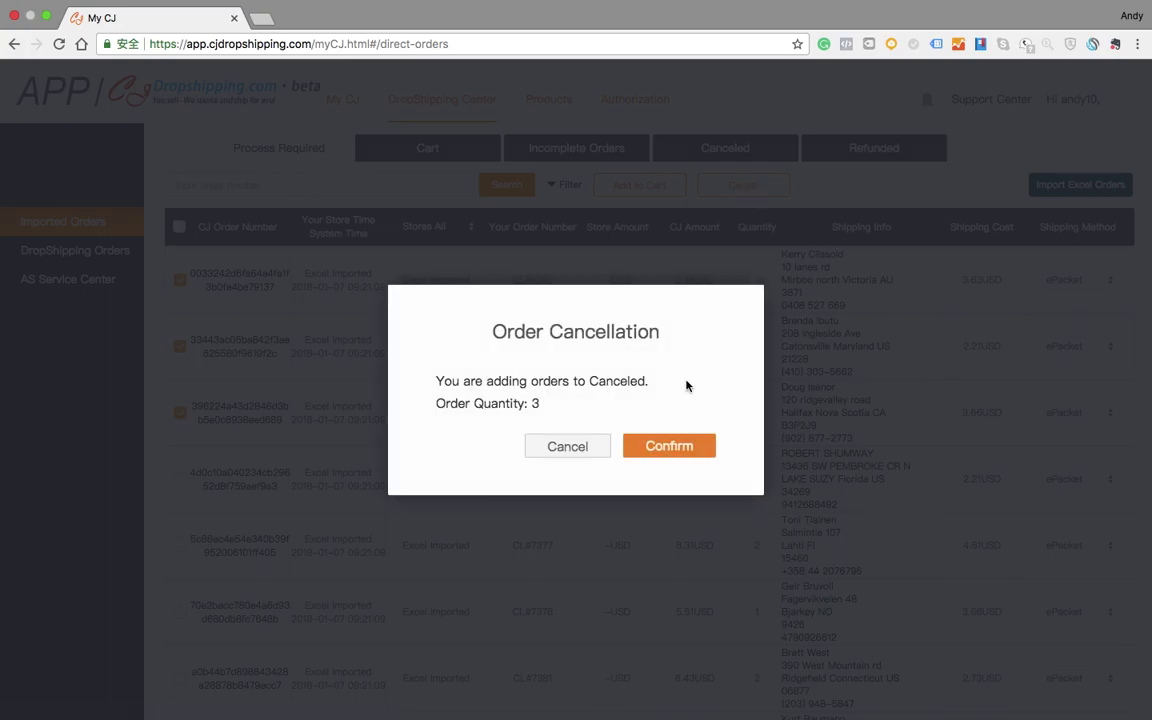
pyautogui.click(666, 448)
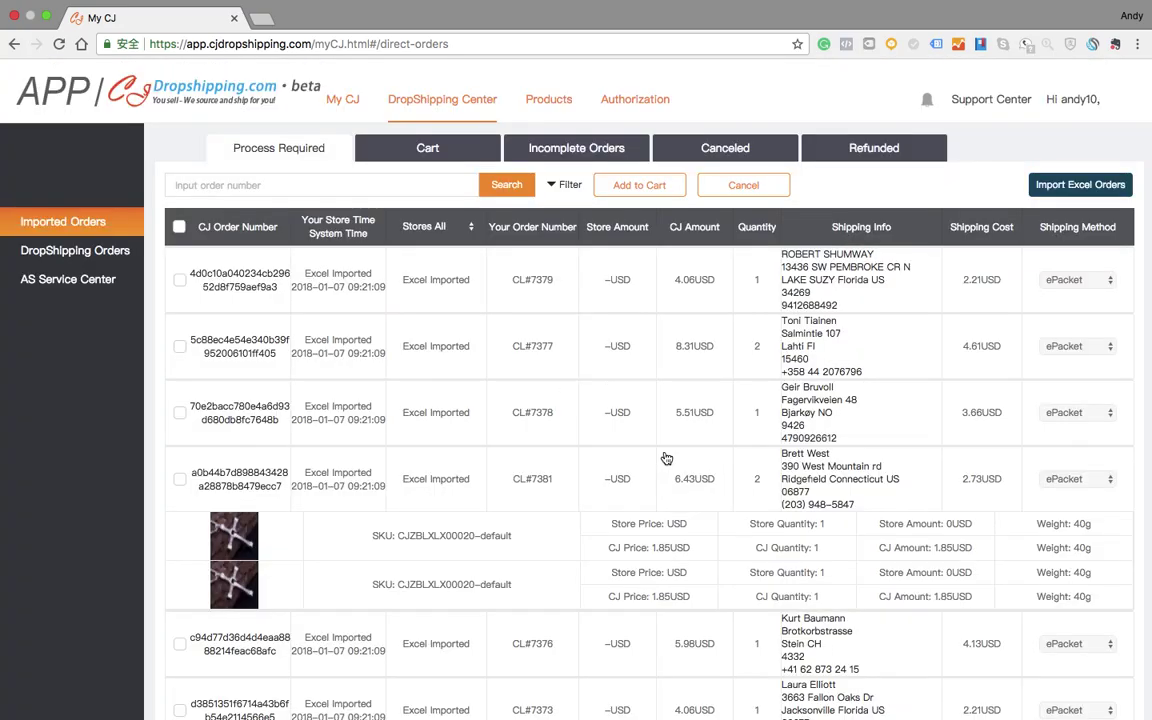
# Send the first two canceled orders back for reprocessing, leaving out the third one.
pyautogui.click(711, 155)
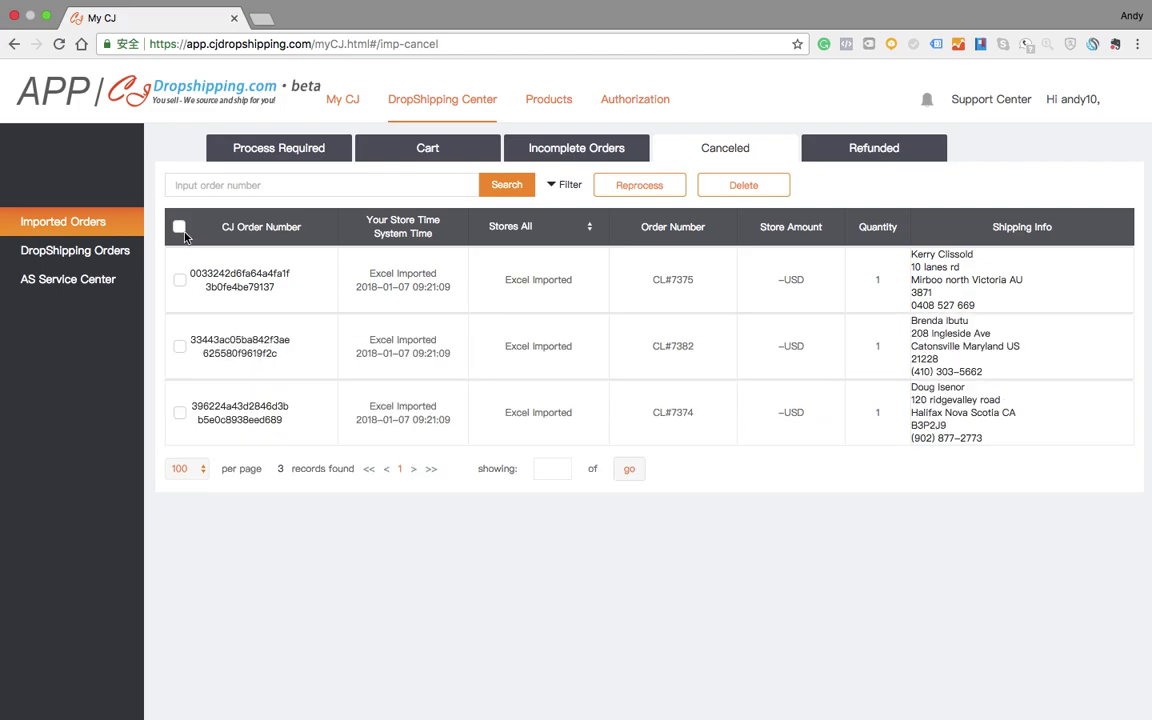
pyautogui.click(180, 280)
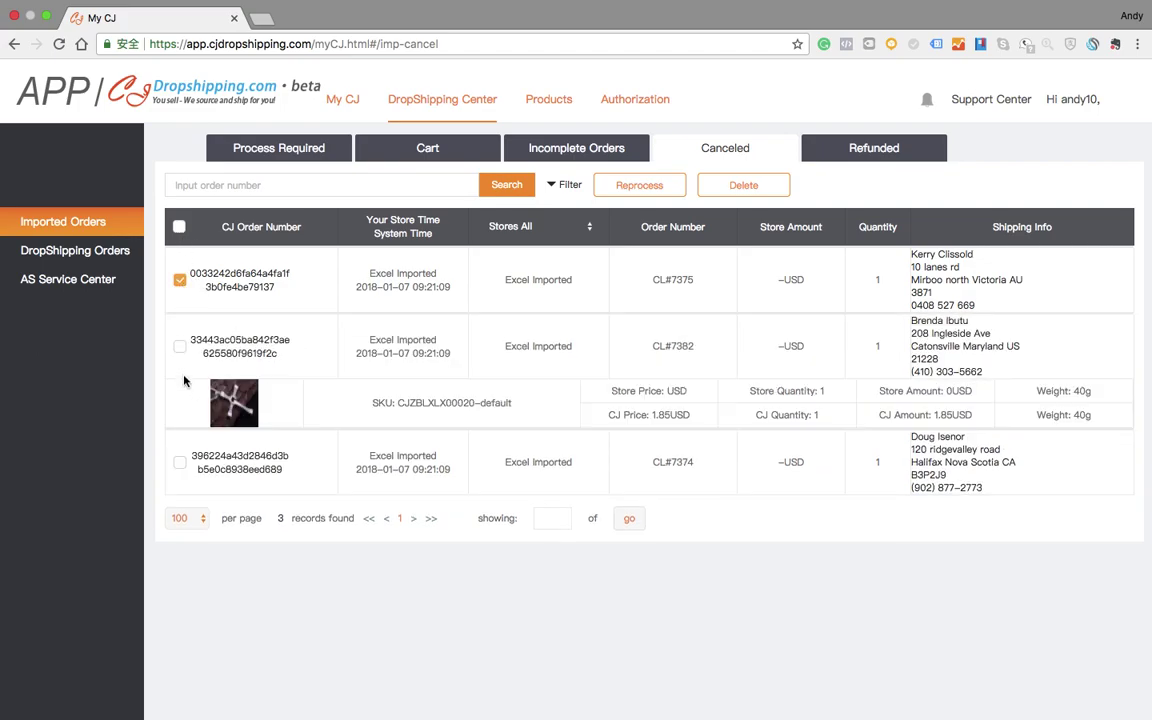
pyautogui.click(180, 347)
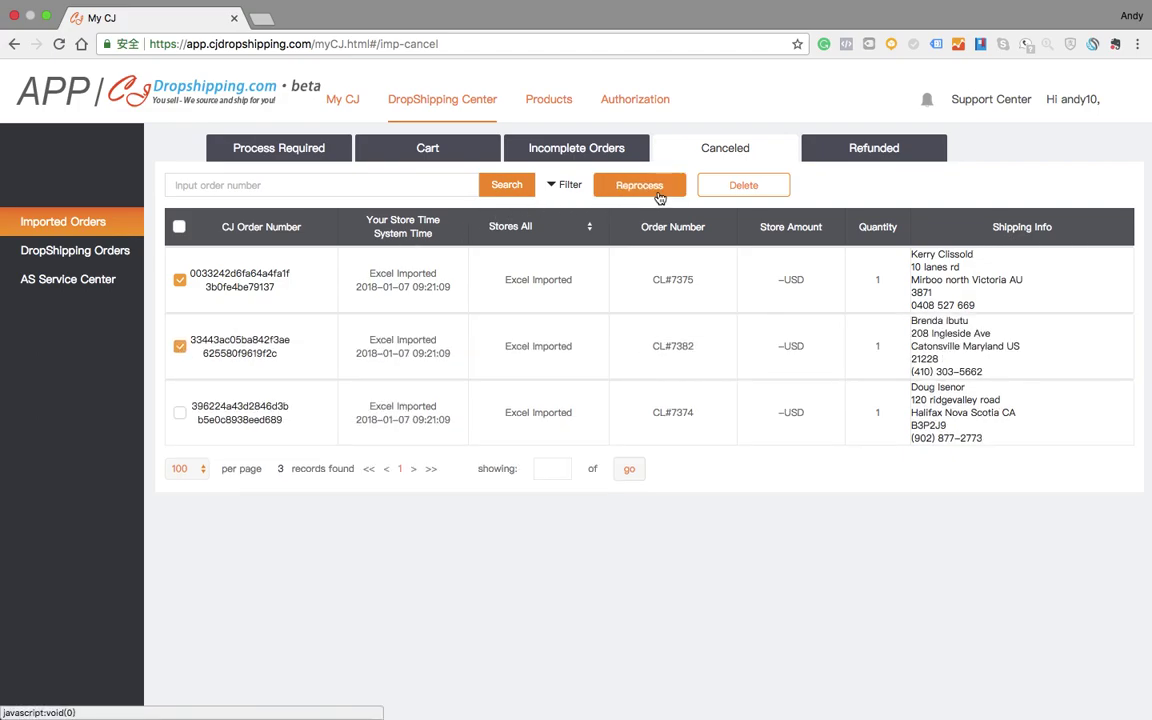
pyautogui.click(652, 188)
pyautogui.click(697, 446)
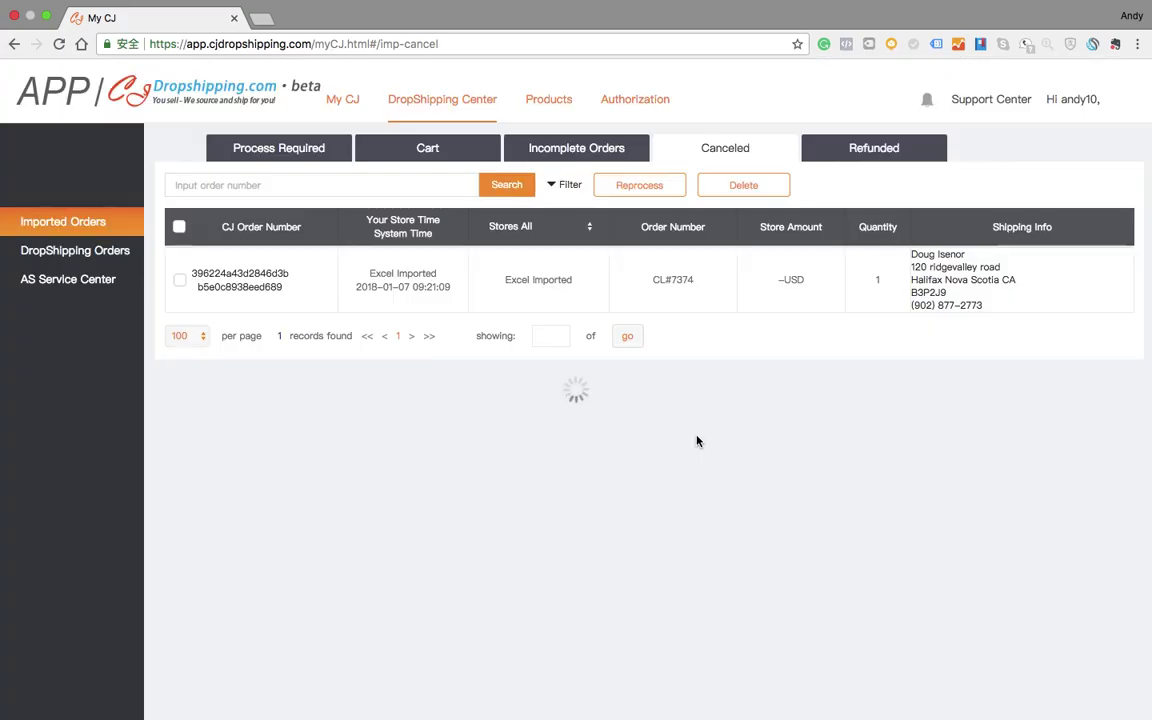
# Check the imported orders that require processing against the canceled ones, and view the refunded orders.
pyautogui.click(304, 158)
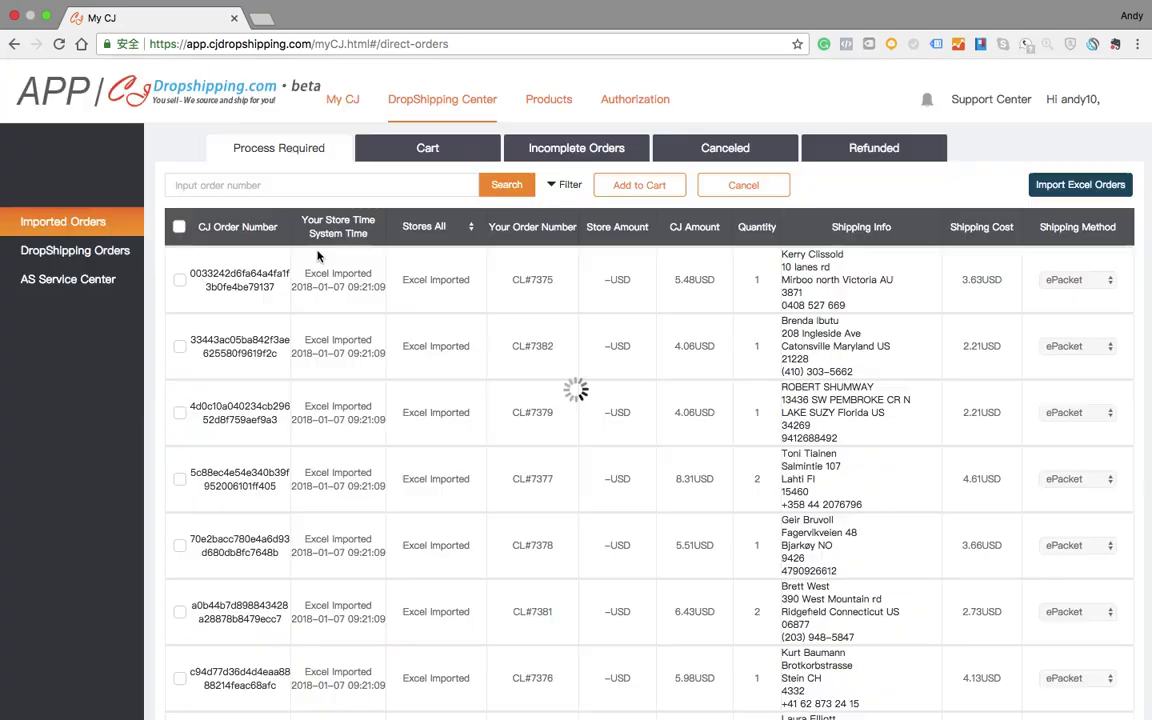
pyautogui.scroll(-5, 320, 360)
pyautogui.scroll(5, 338, 388)
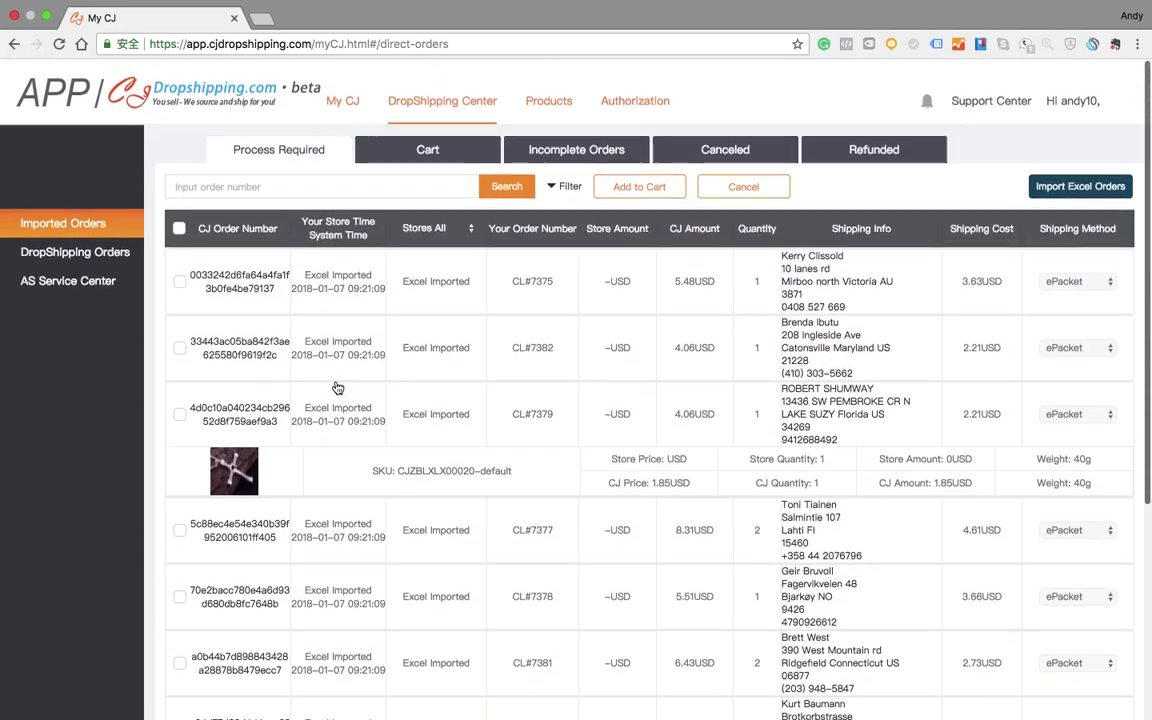
pyautogui.click(717, 150)
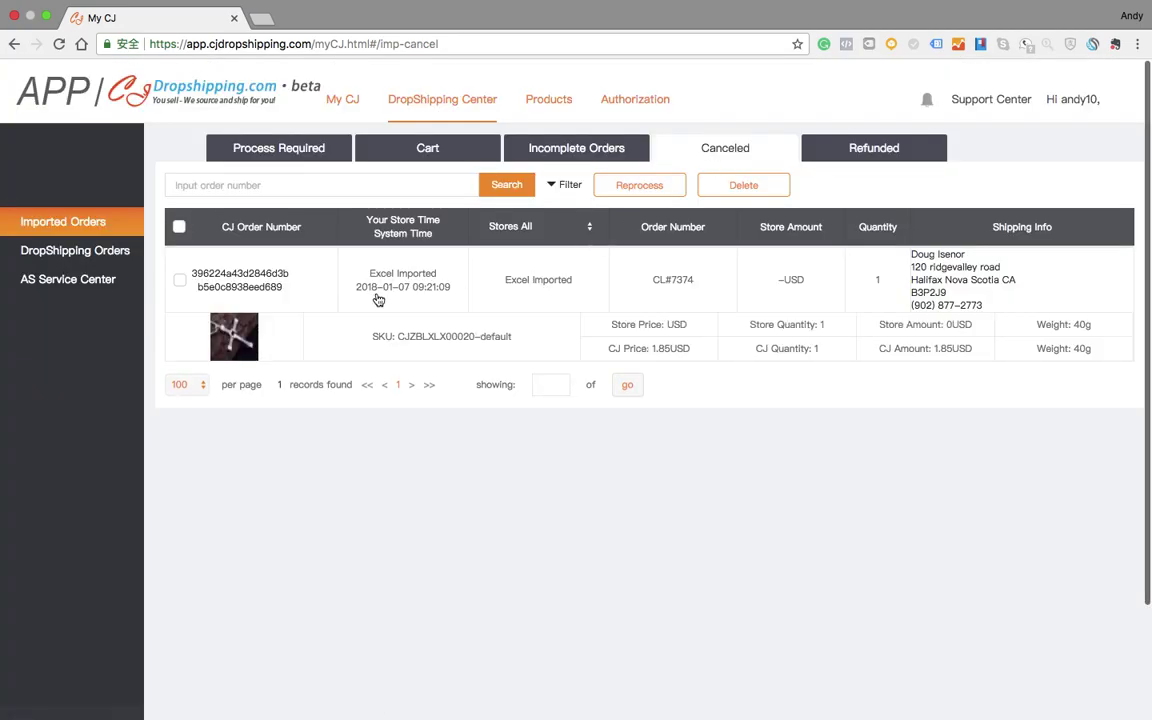
pyautogui.click(301, 156)
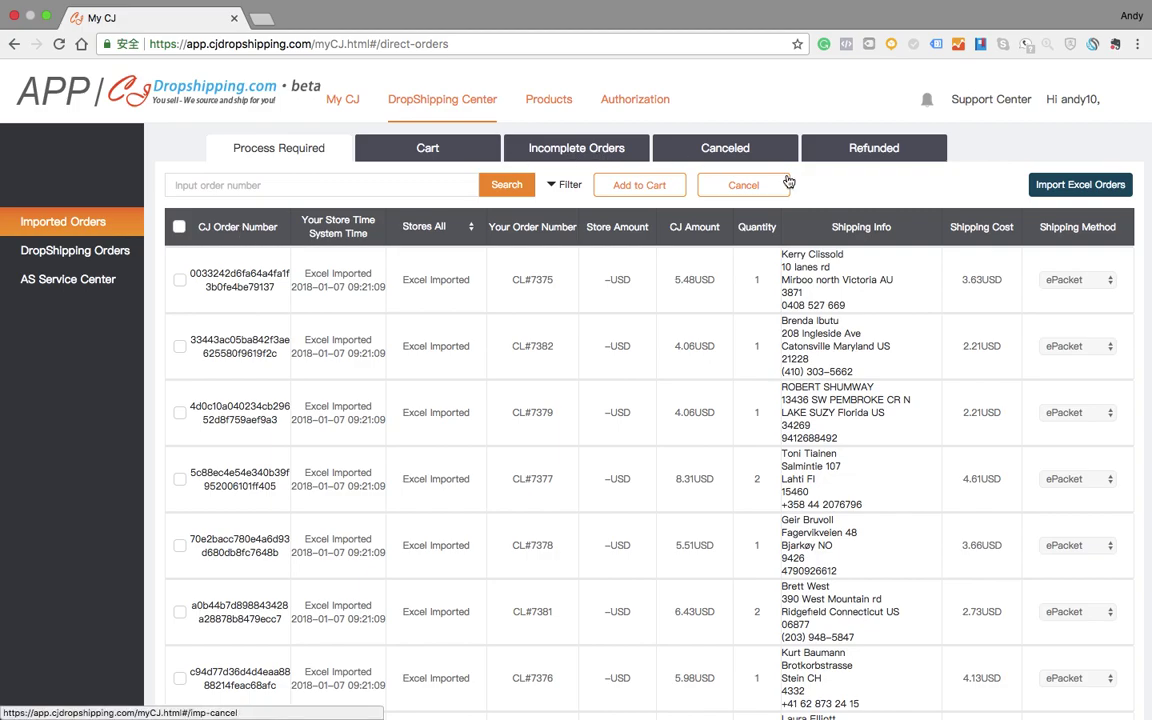
pyautogui.click(872, 150)
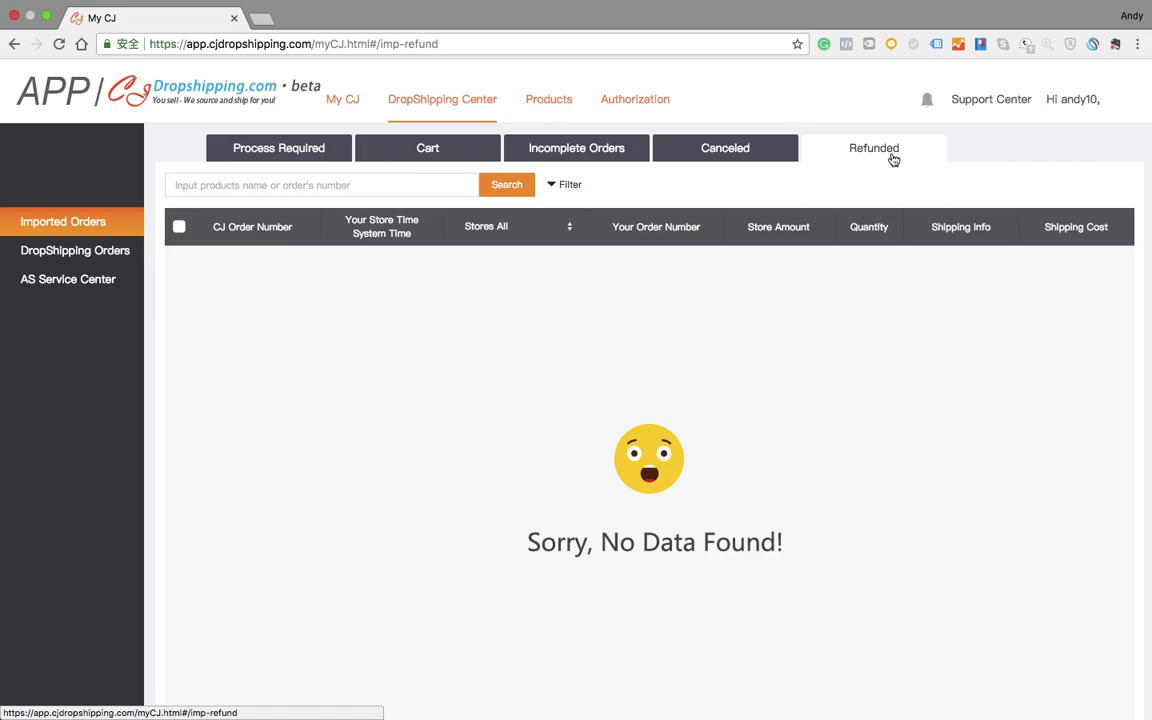
# Add all imported orders that require processing to the cart.
pyautogui.click(297, 148)
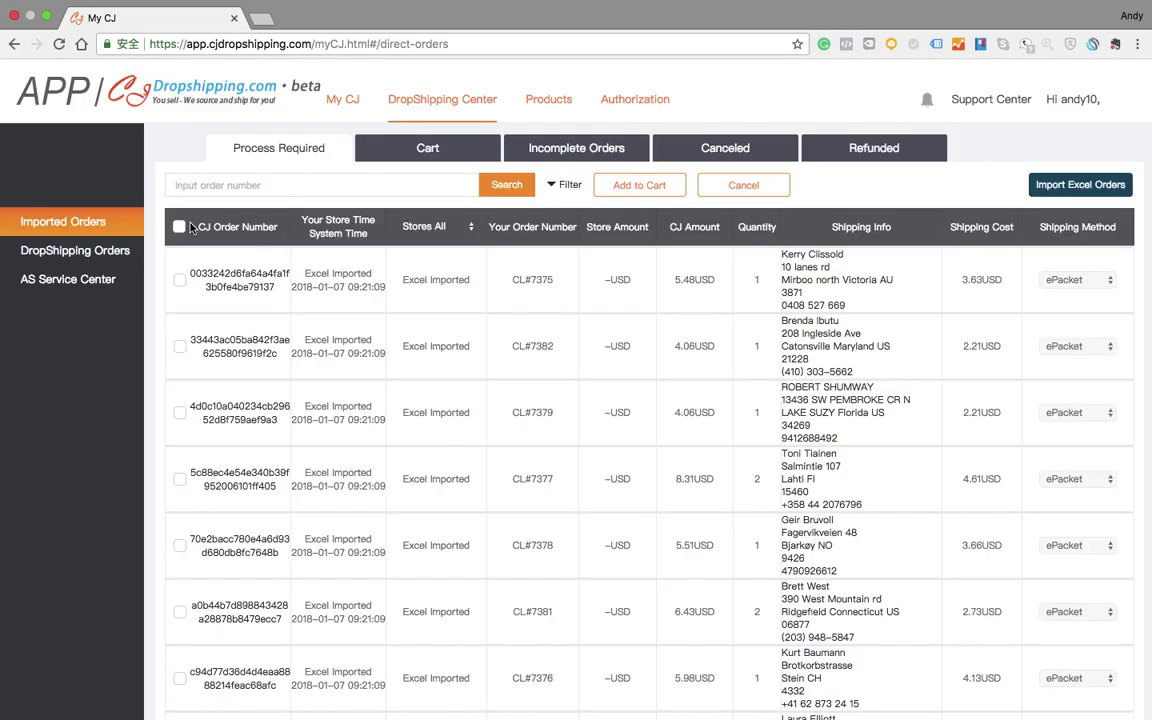
pyautogui.click(180, 228)
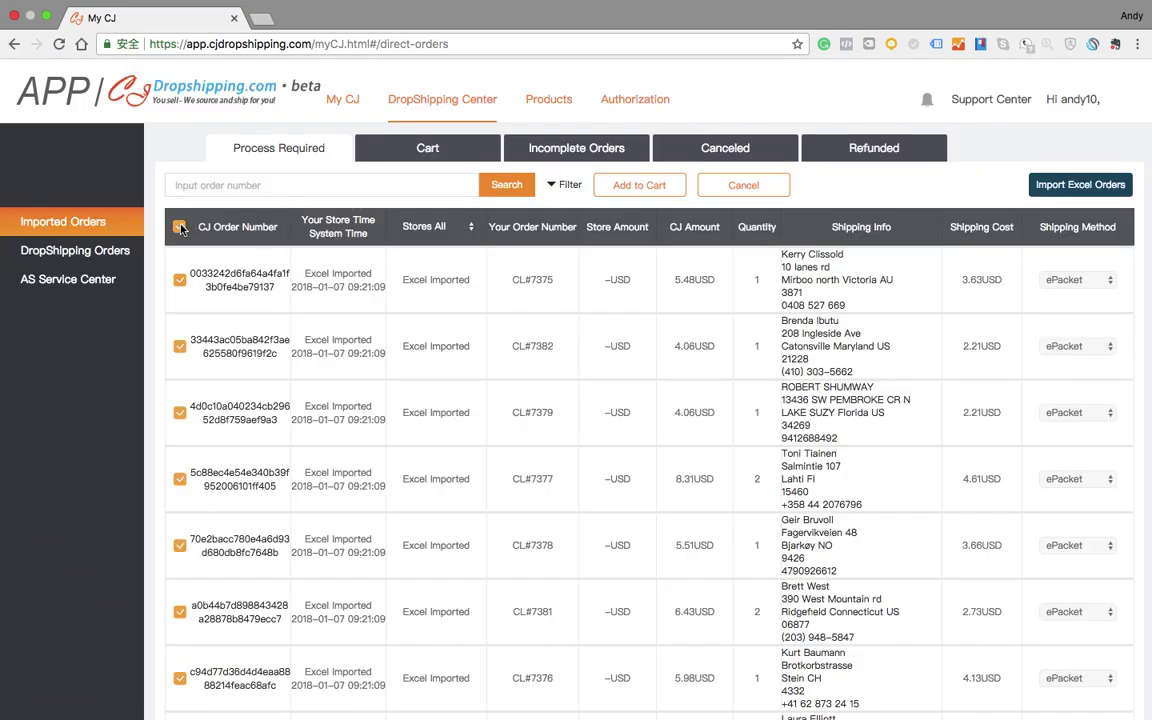
pyautogui.scroll(-5, 181, 230)
pyautogui.scroll(5, 181, 230)
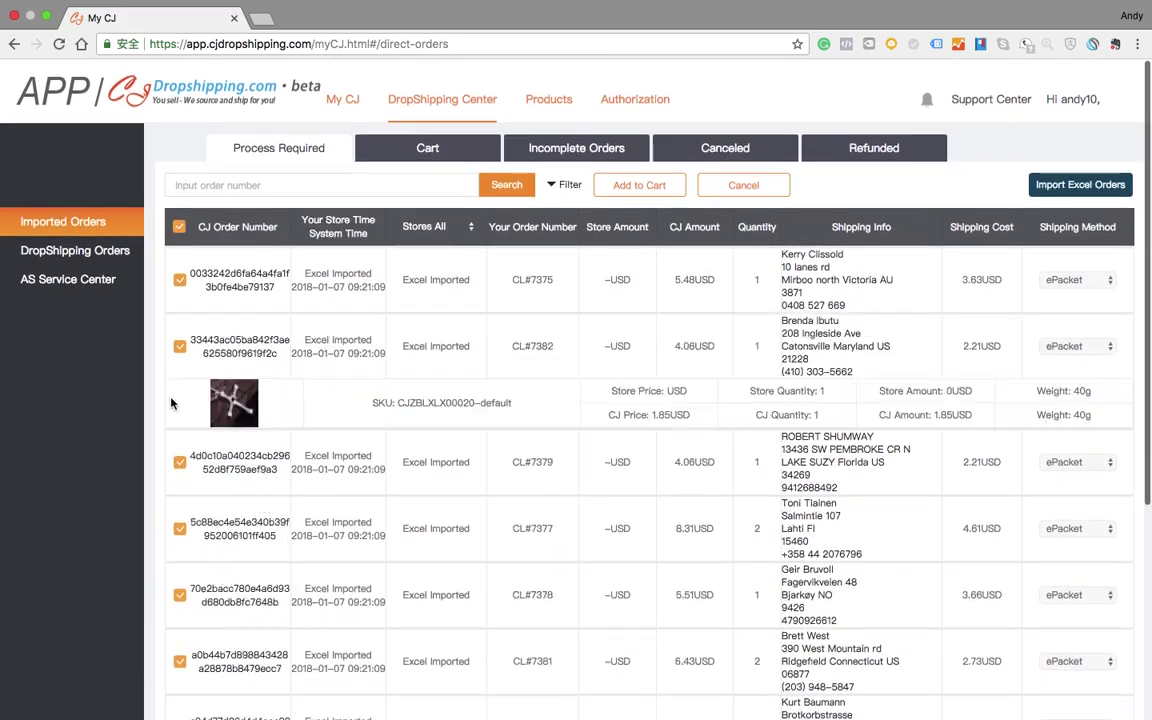
pyautogui.moveTo(595, 251)
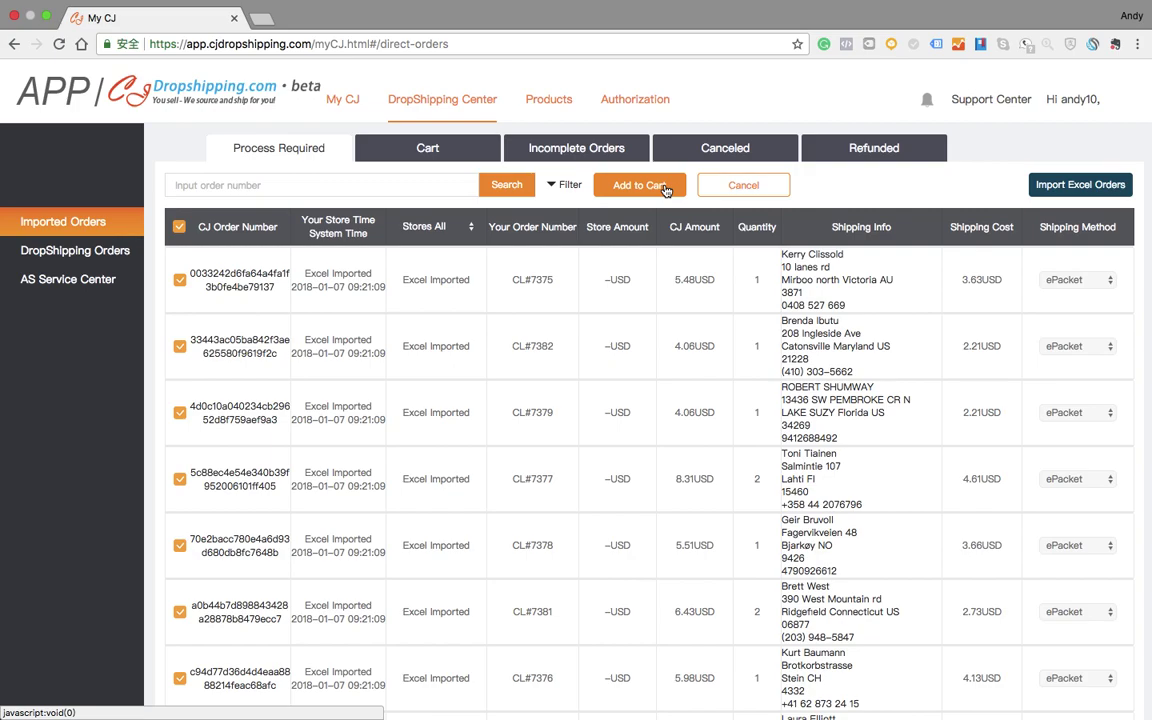
pyautogui.click(665, 187)
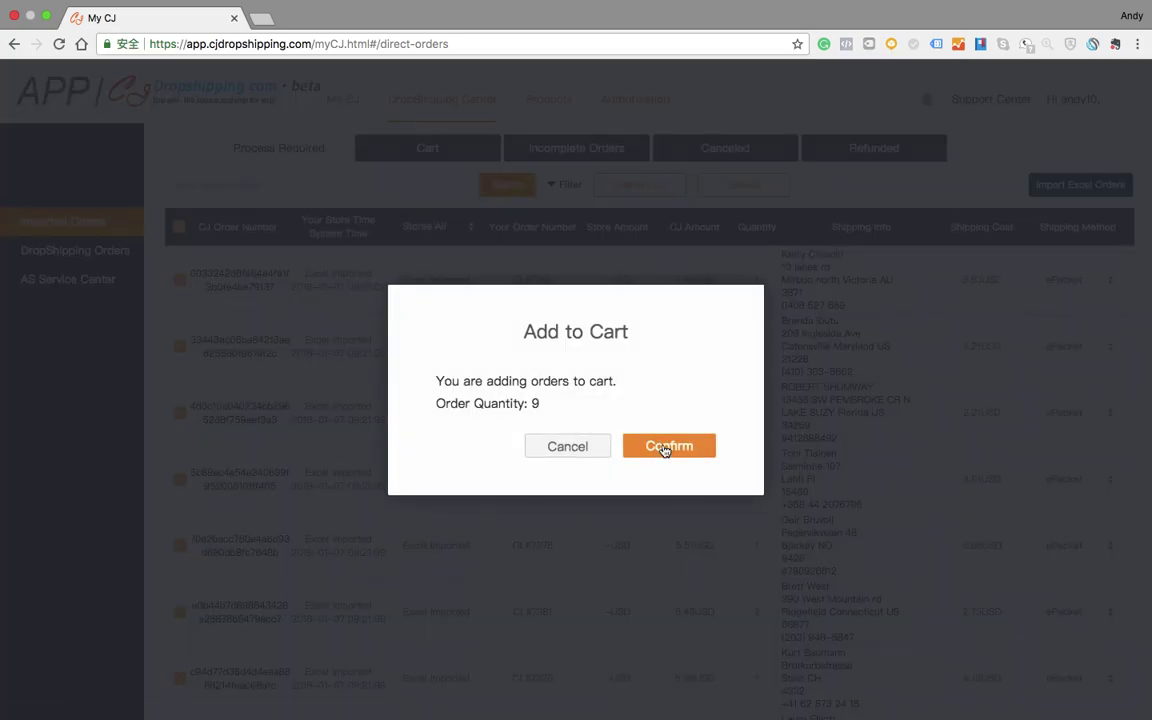
pyautogui.click(664, 446)
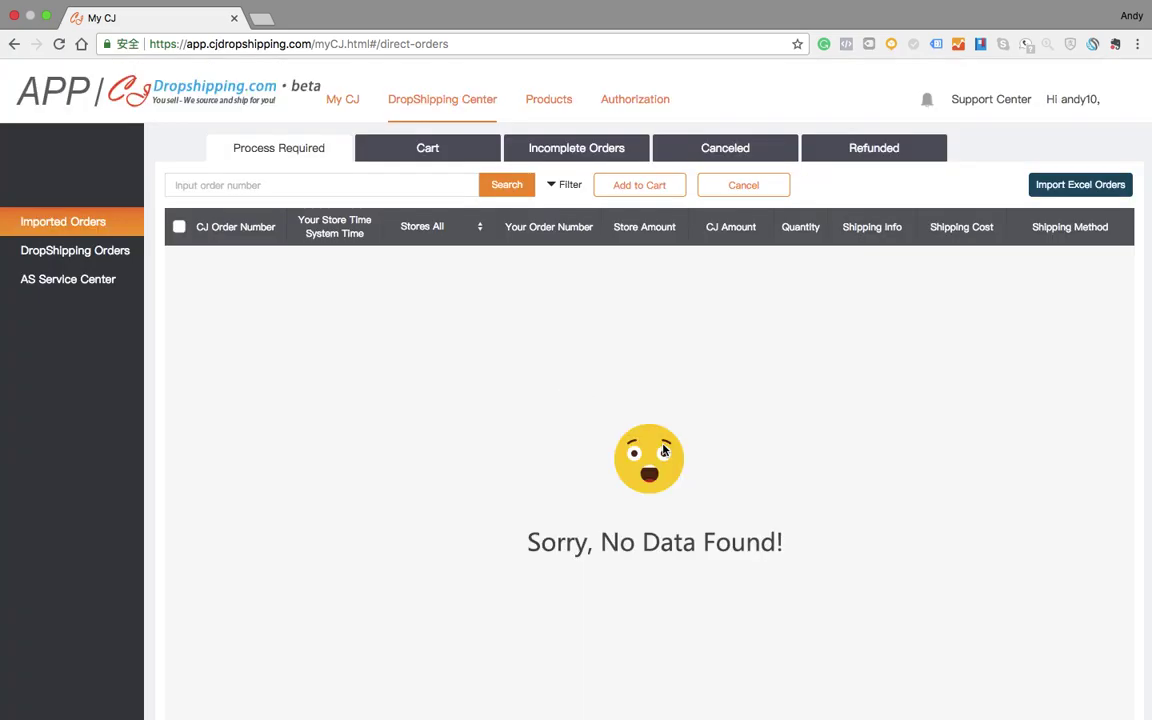
# Review the imported orders in the cart, their amounts and shipping methods, and the final amount including shipping.
pyautogui.click(437, 160)
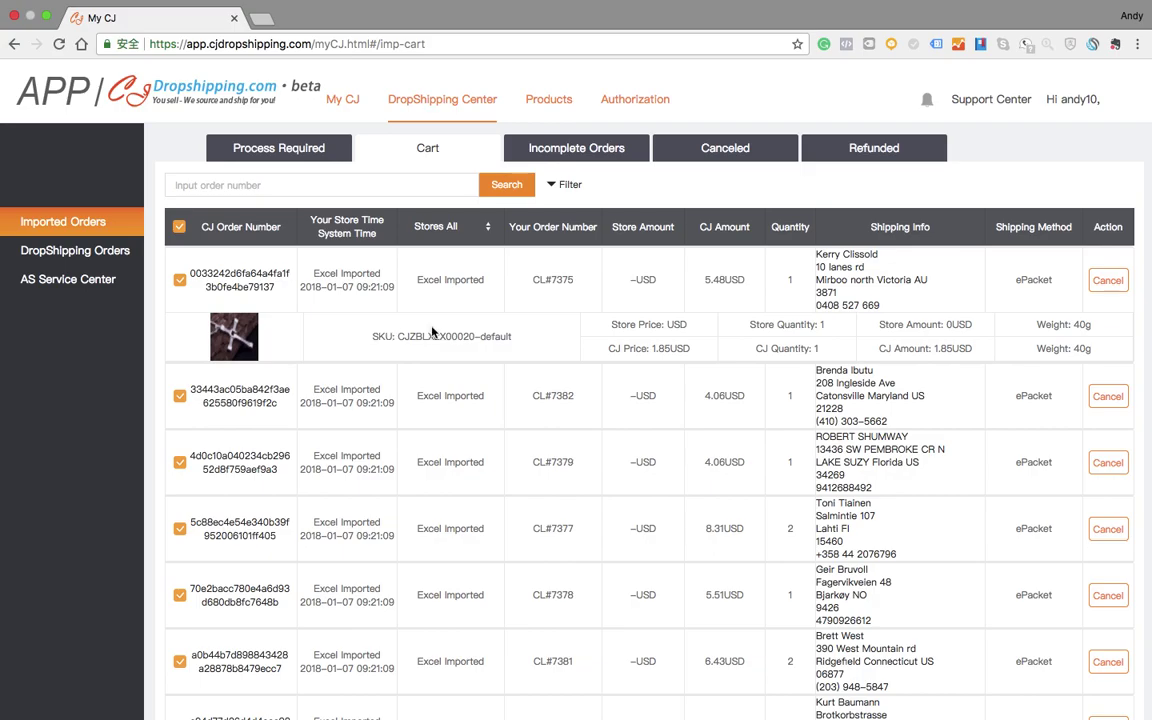
pyautogui.scroll(-5, 442, 335)
pyautogui.scroll(2, 443, 337)
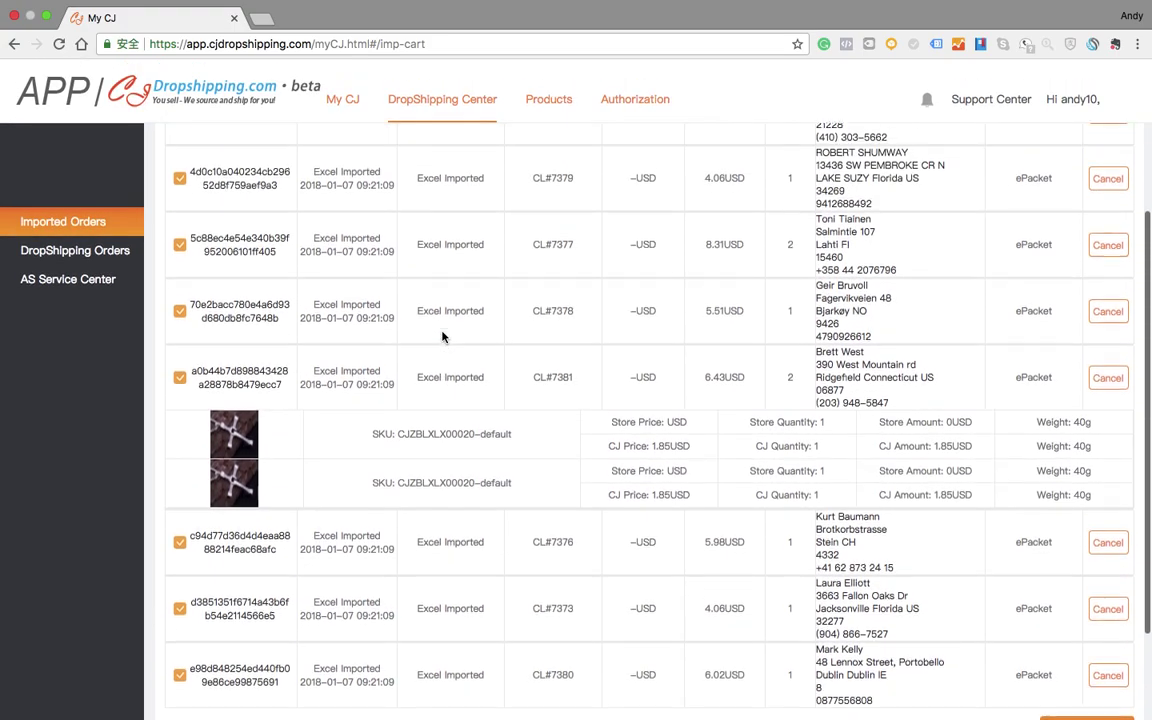
pyautogui.scroll(4, 444, 339)
pyautogui.scroll(-7, 442, 337)
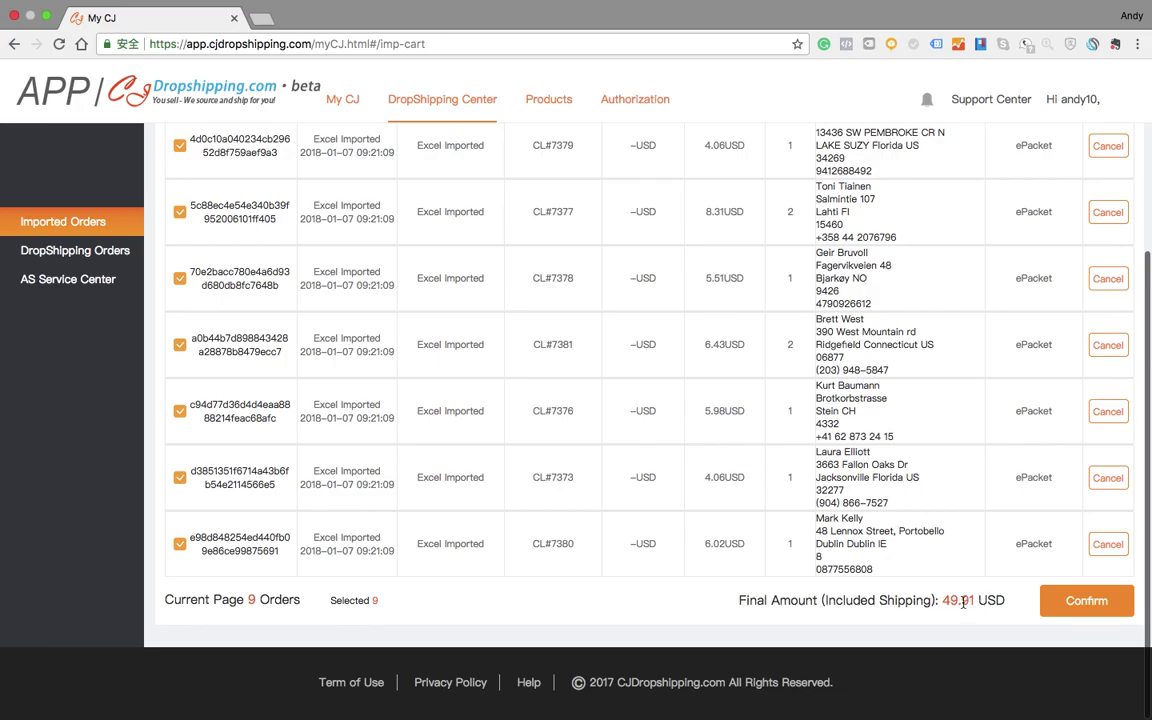
pyautogui.scroll(5, 798, 395)
pyautogui.scroll(-6, 798, 395)
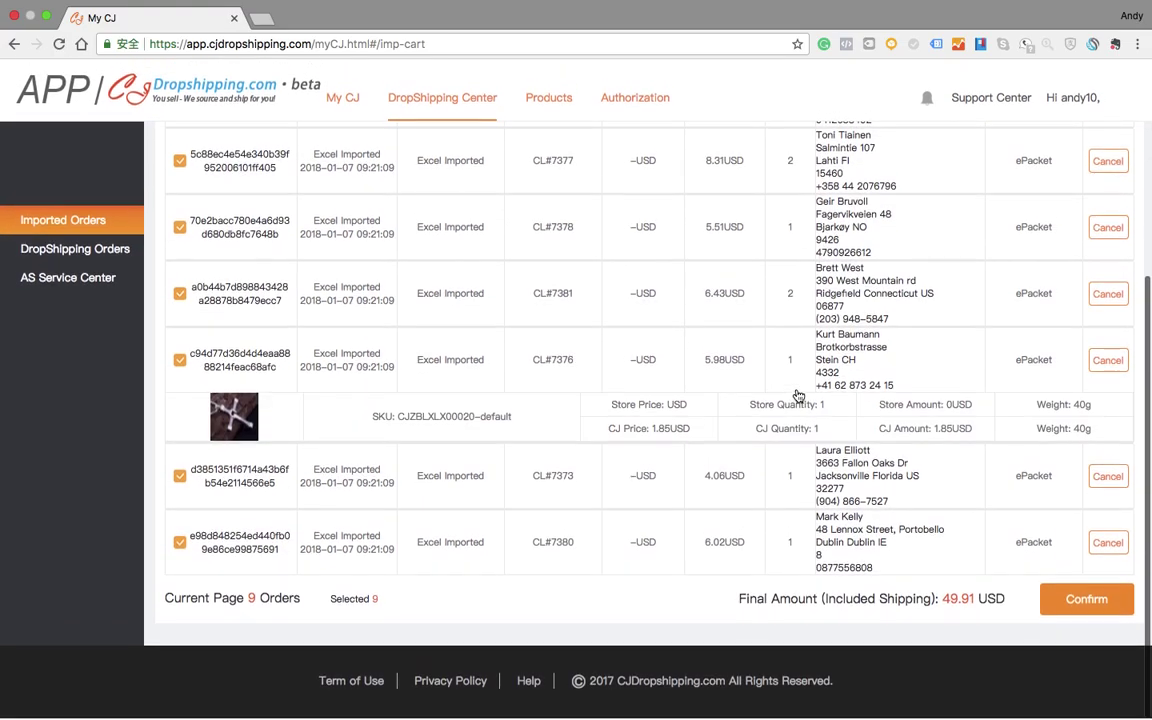
pyautogui.scroll(5, 798, 395)
pyautogui.scroll(1, 798, 395)
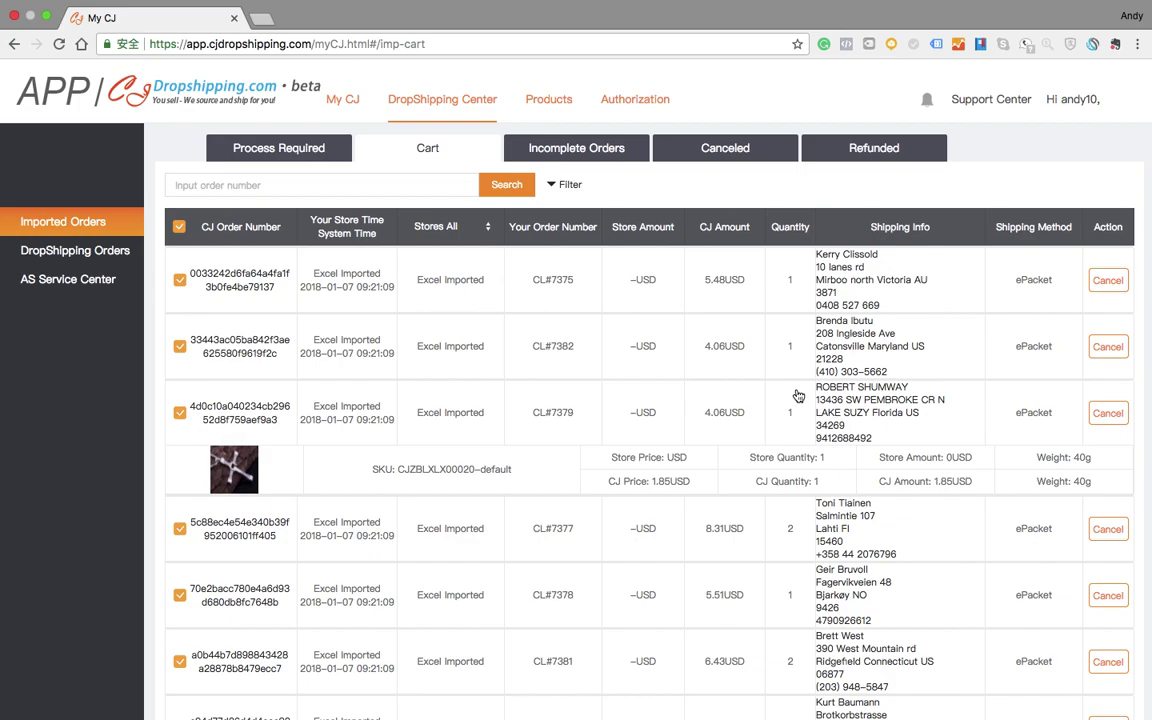
pyautogui.scroll(-5, 798, 395)
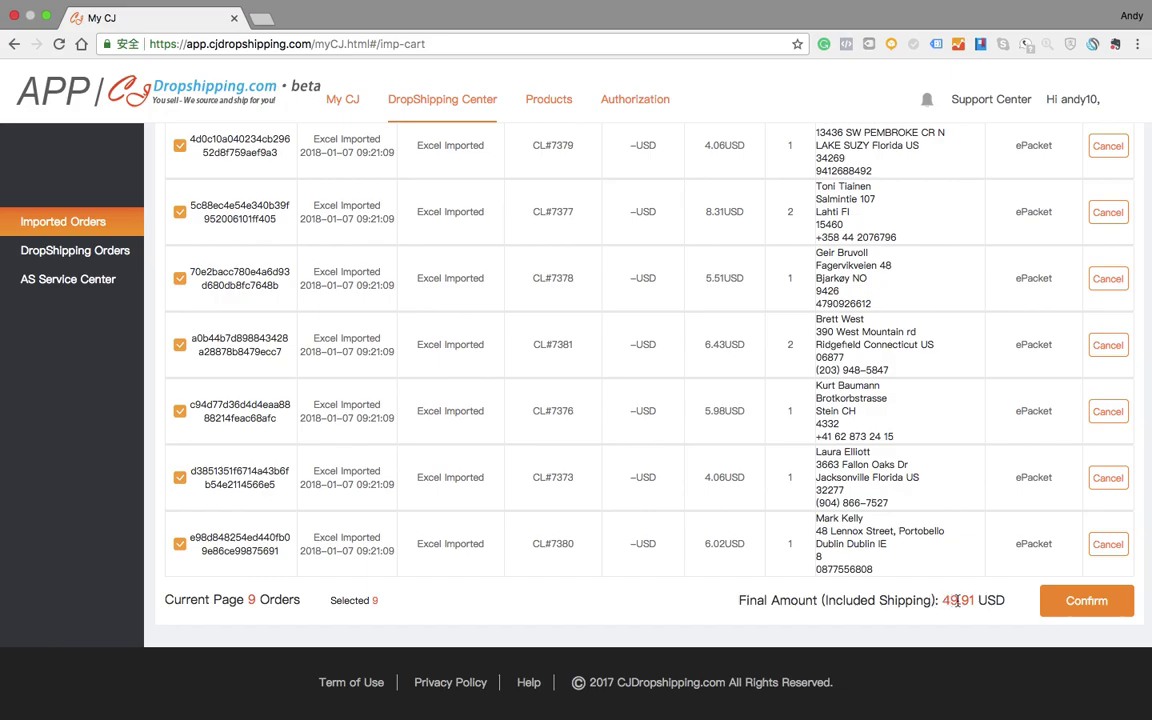
pyautogui.scroll(3, 887, 507)
pyautogui.scroll(-3, 733, 527)
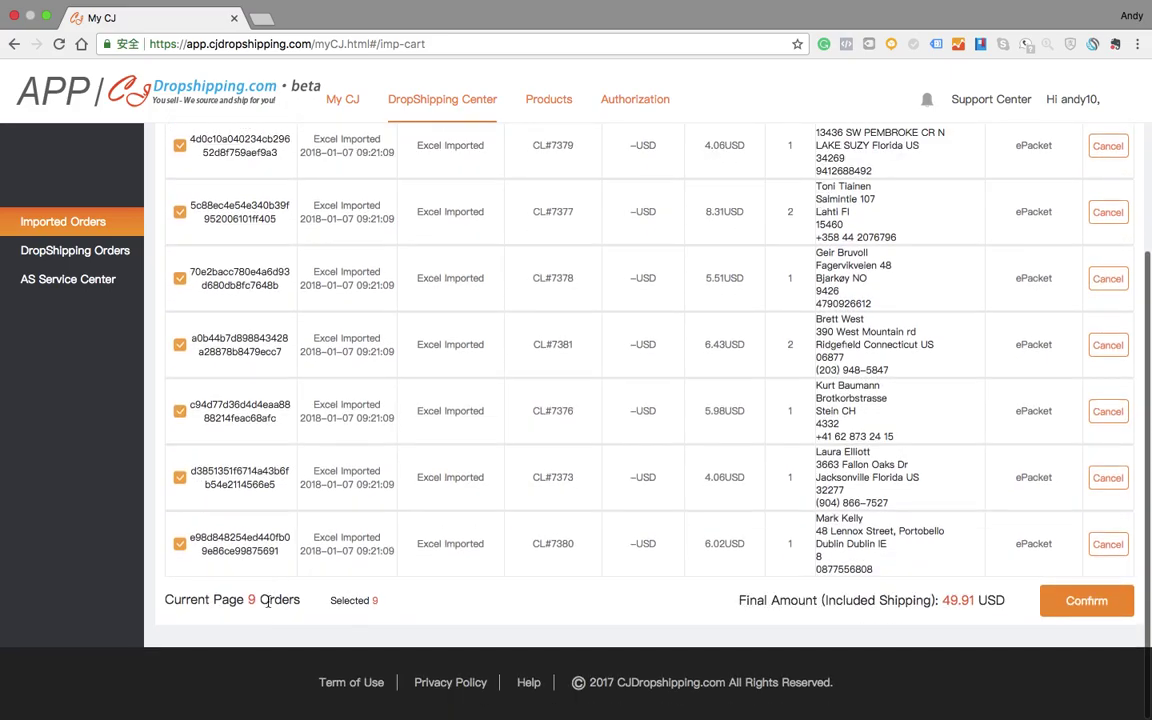
pyautogui.scroll(5, 870, 520)
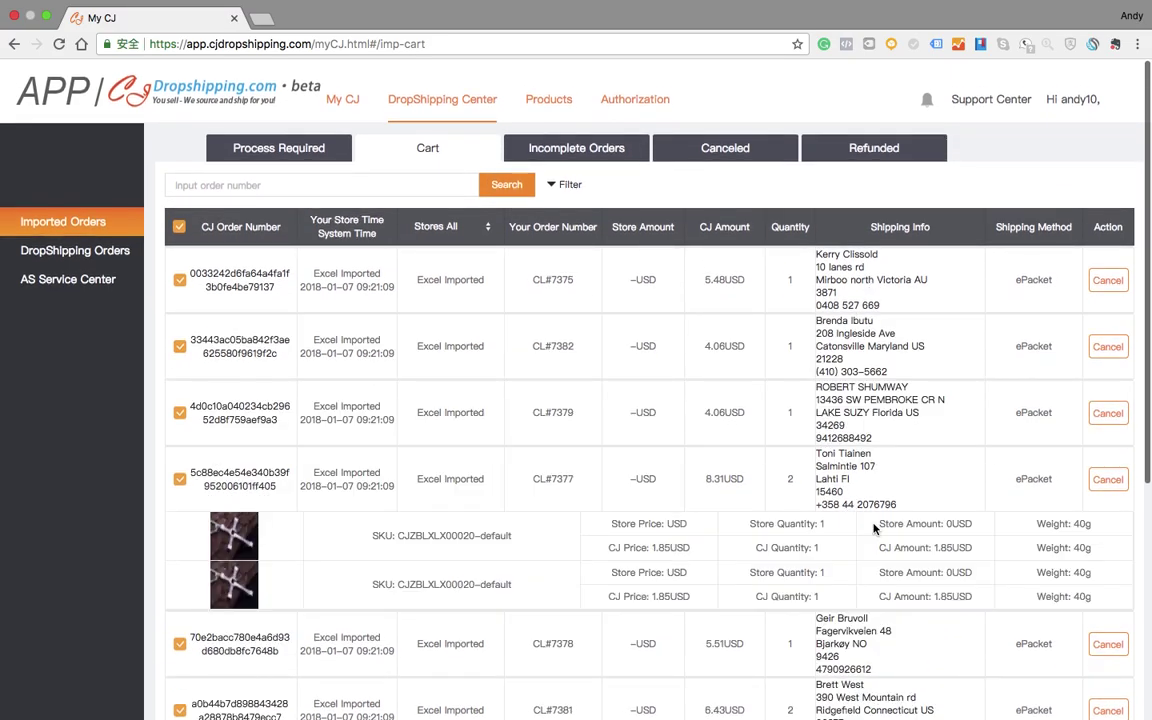
pyautogui.scroll(-5, 873, 528)
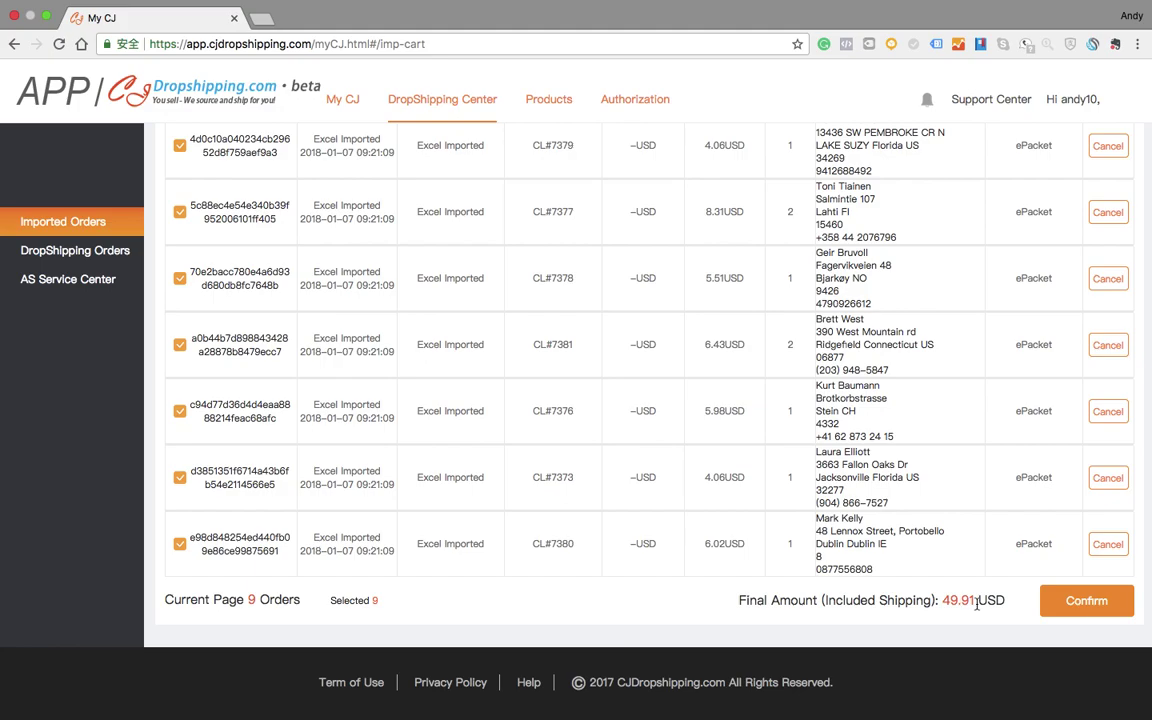
# Confirm the cart orders, start paying for the resulting order awaiting payment, and agree to the shipping cost notice.
pyautogui.click(1077, 607)
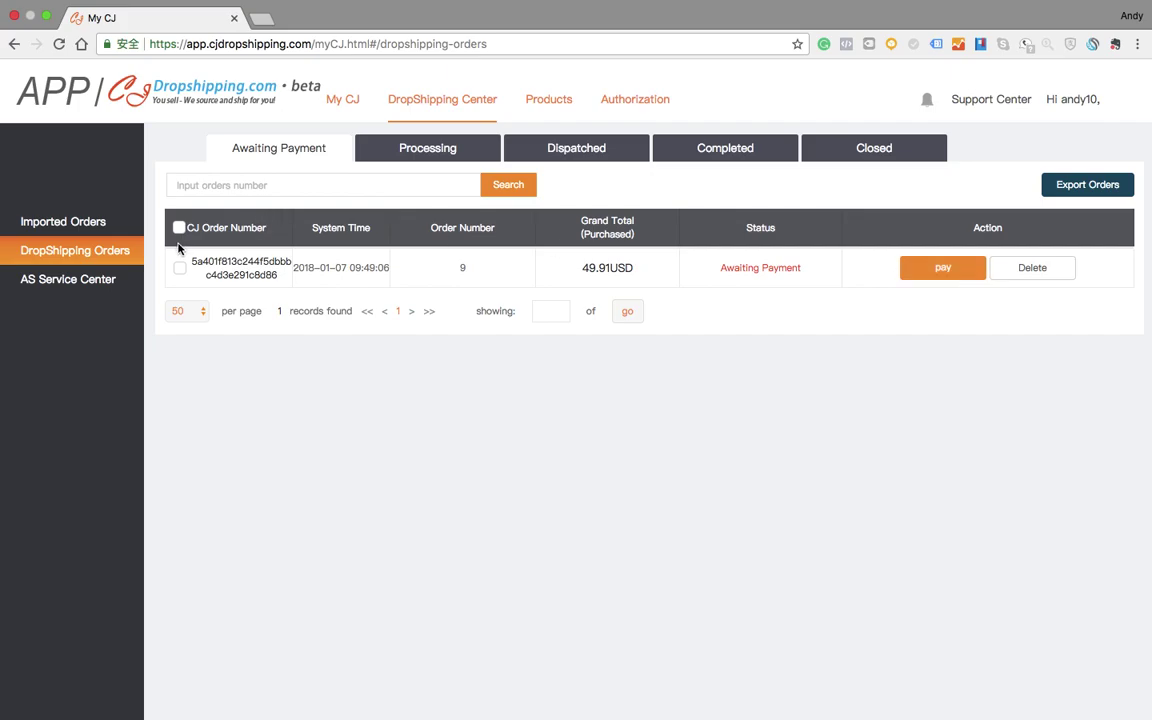
pyautogui.click(924, 270)
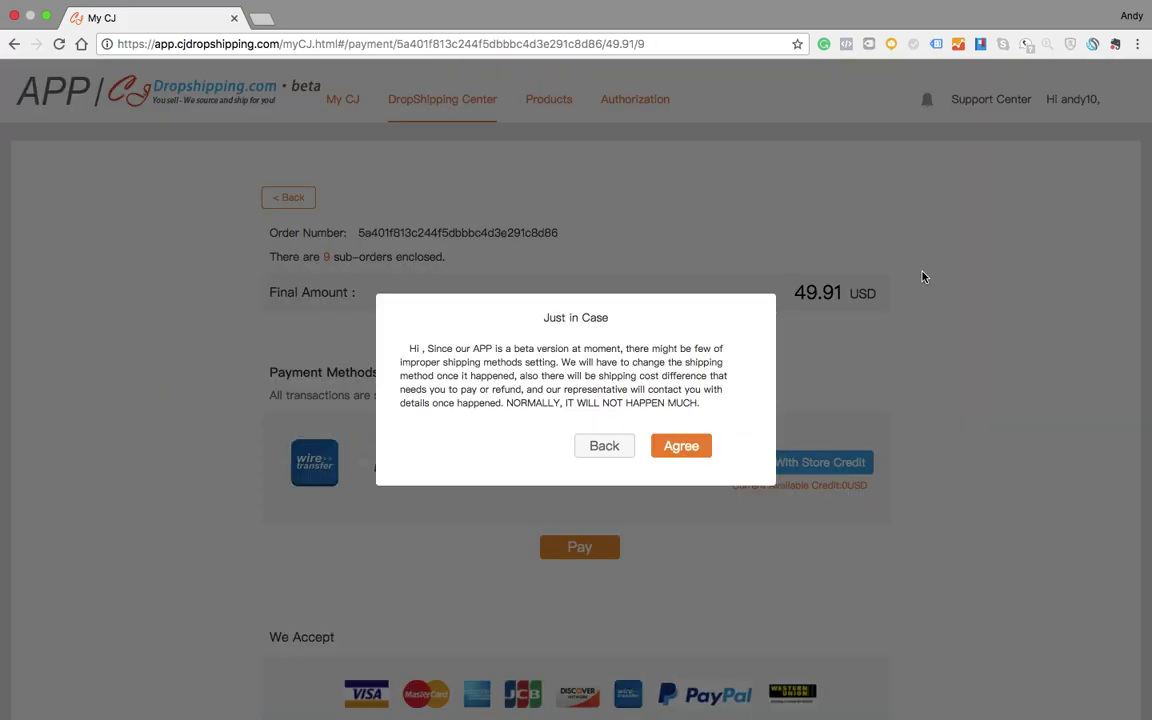
pyautogui.click(677, 447)
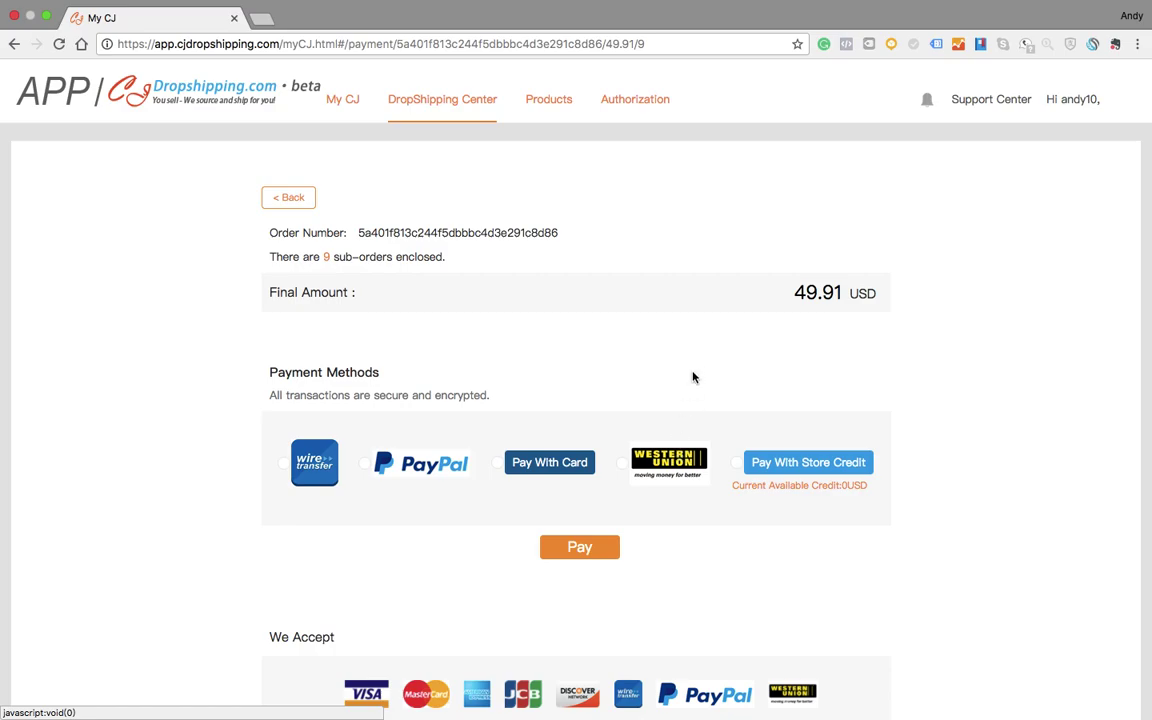
# Review the final amount and the available payment methods for the order, and return to the DropShipping orders awaiting payment.
pyautogui.scroll(-2, 692, 372)
pyautogui.scroll(2, 695, 368)
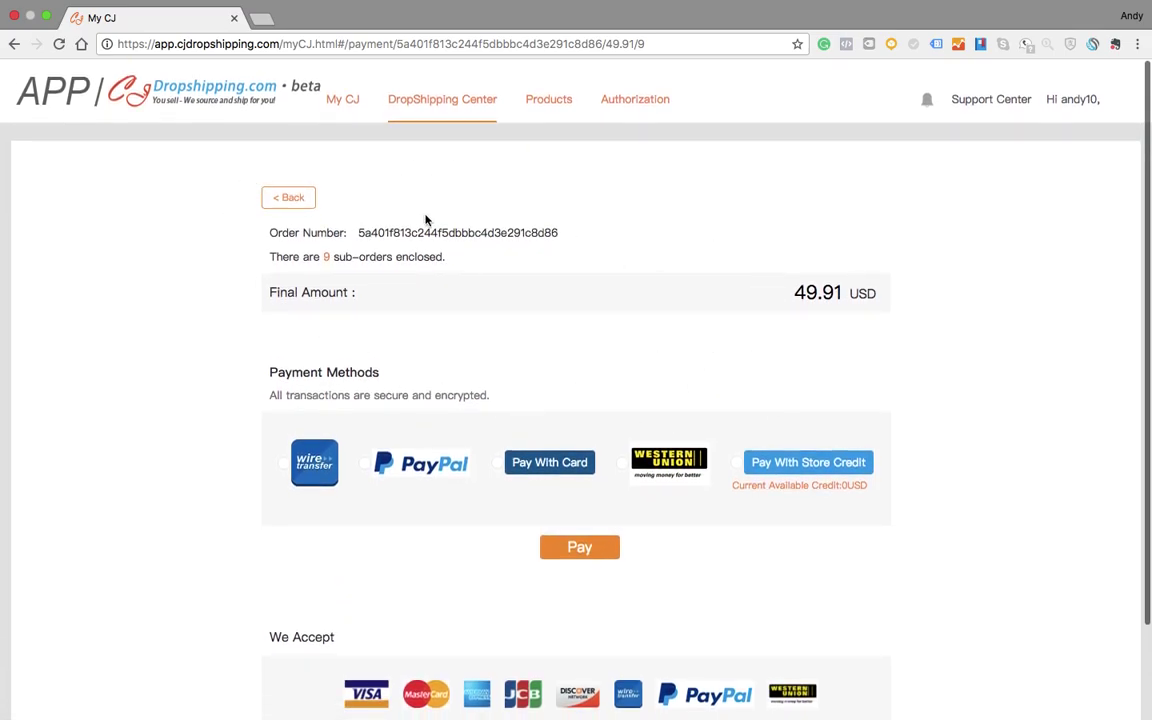
pyautogui.scroll(-2, 291, 414)
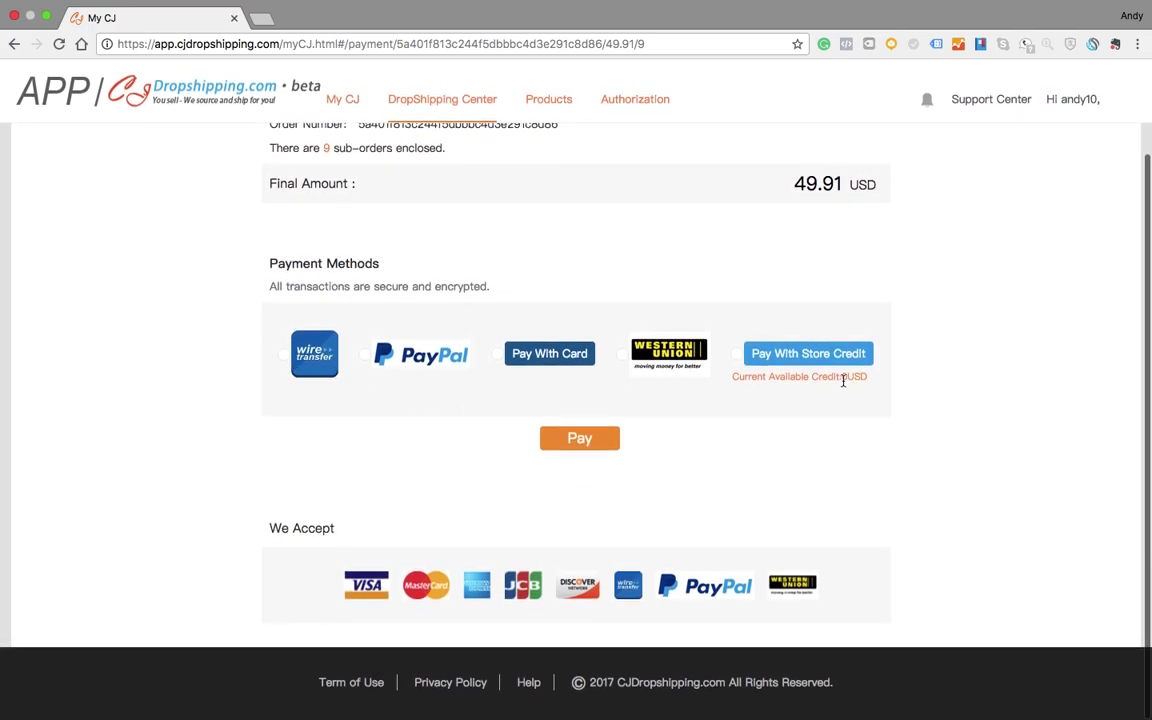
pyautogui.click(590, 441)
pyautogui.click(289, 196)
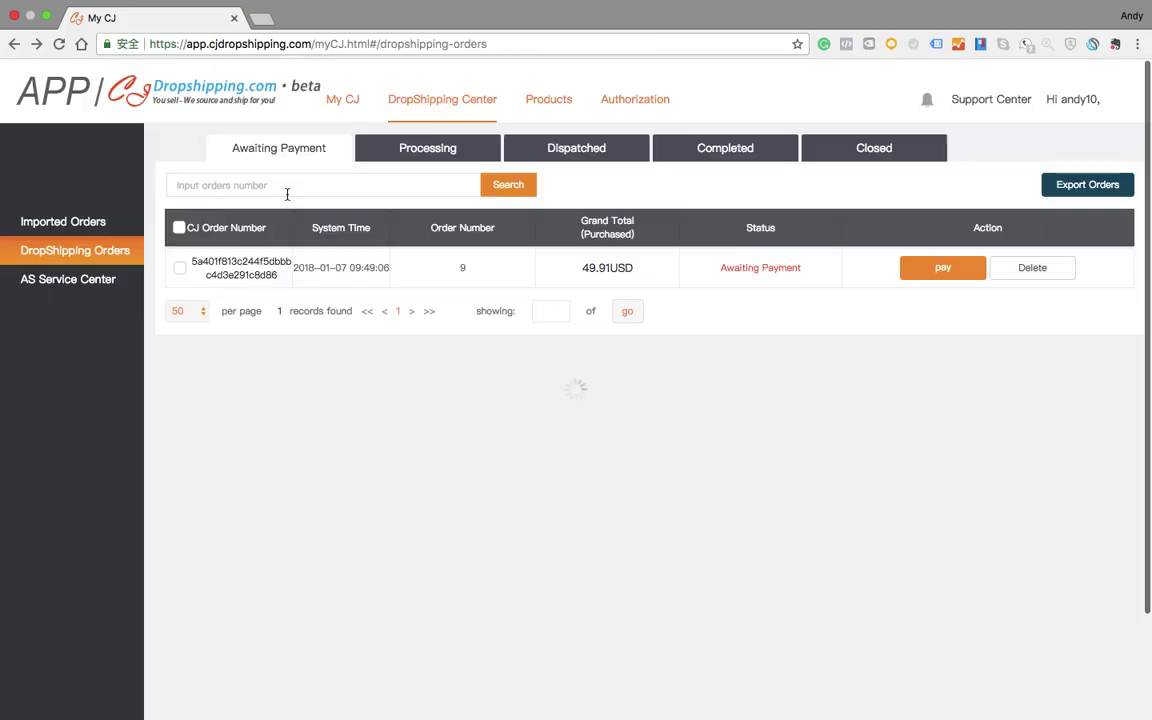
# Look through the DropShipping orders that are processing, awaiting payment and dispatched.
pyautogui.click(448, 159)
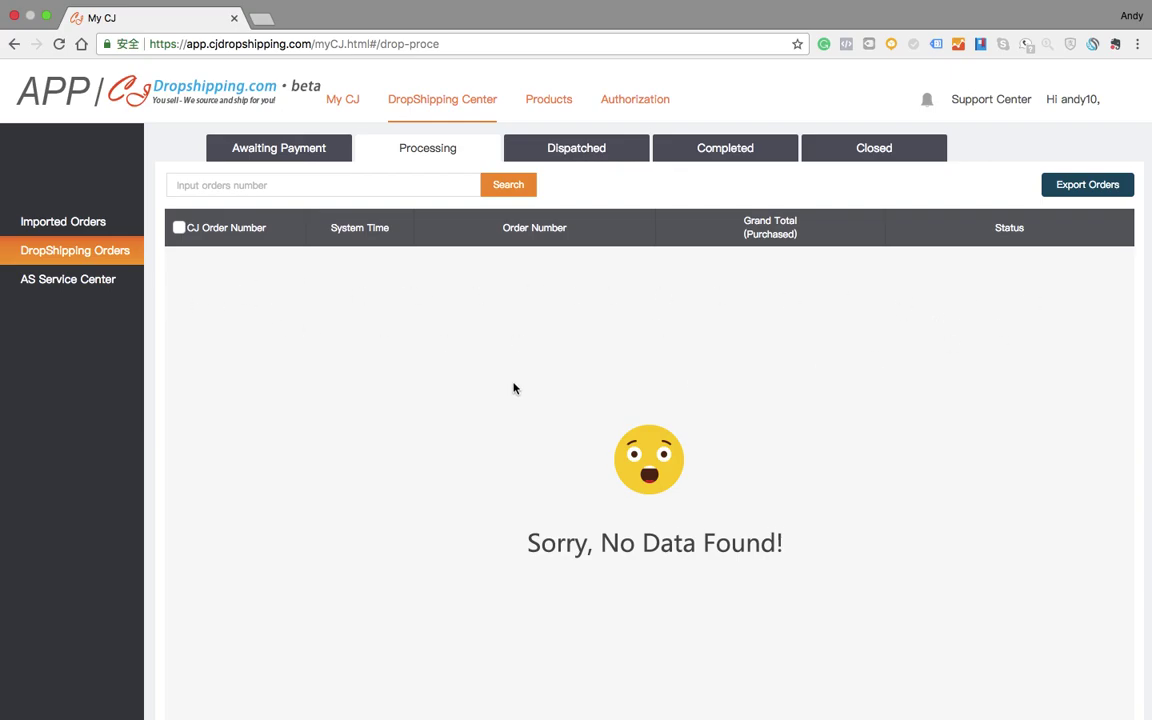
pyautogui.click(262, 146)
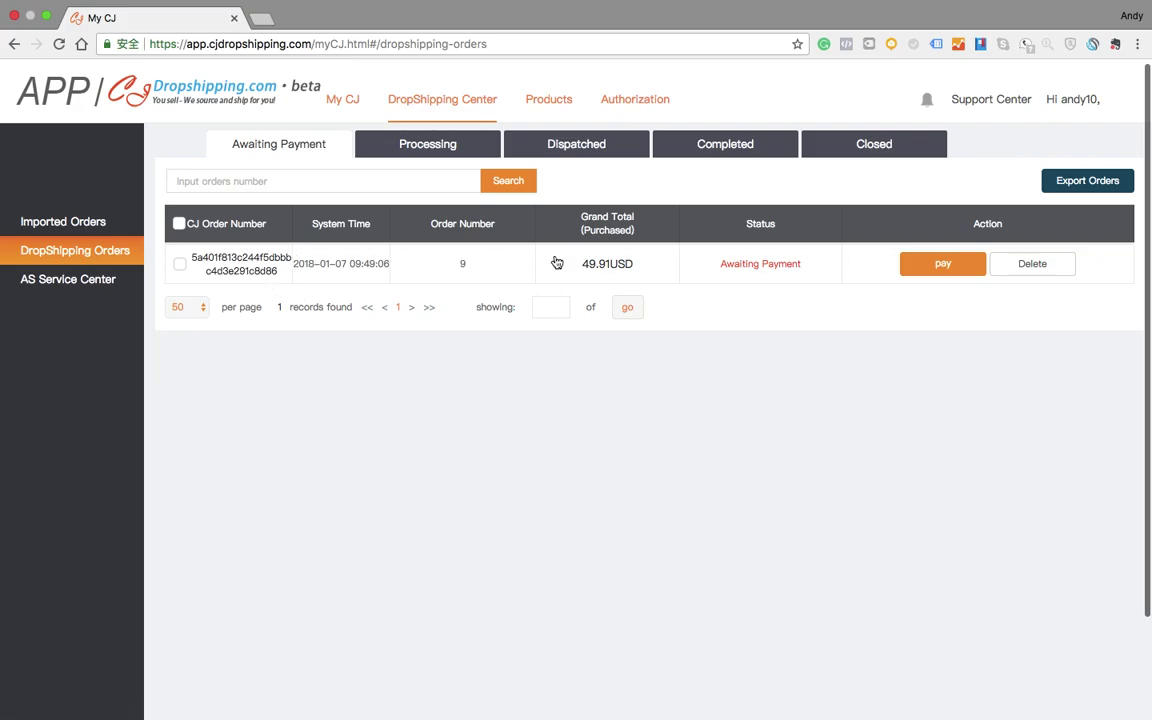
pyautogui.click(443, 150)
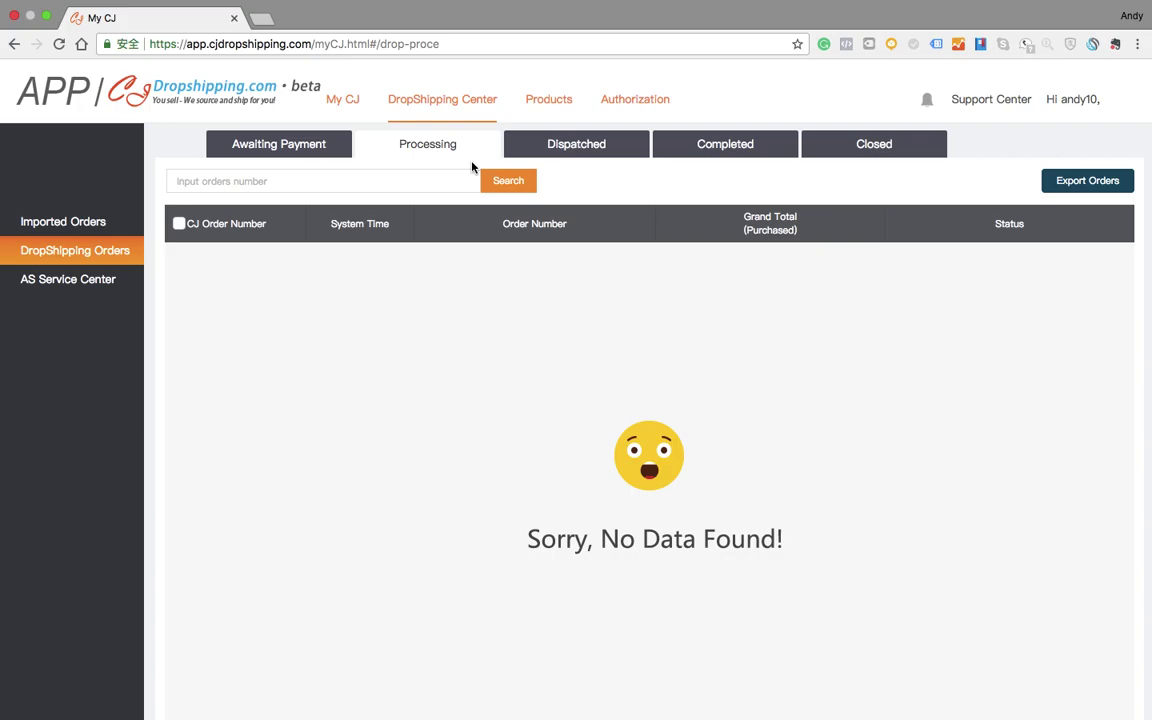
pyautogui.click(587, 152)
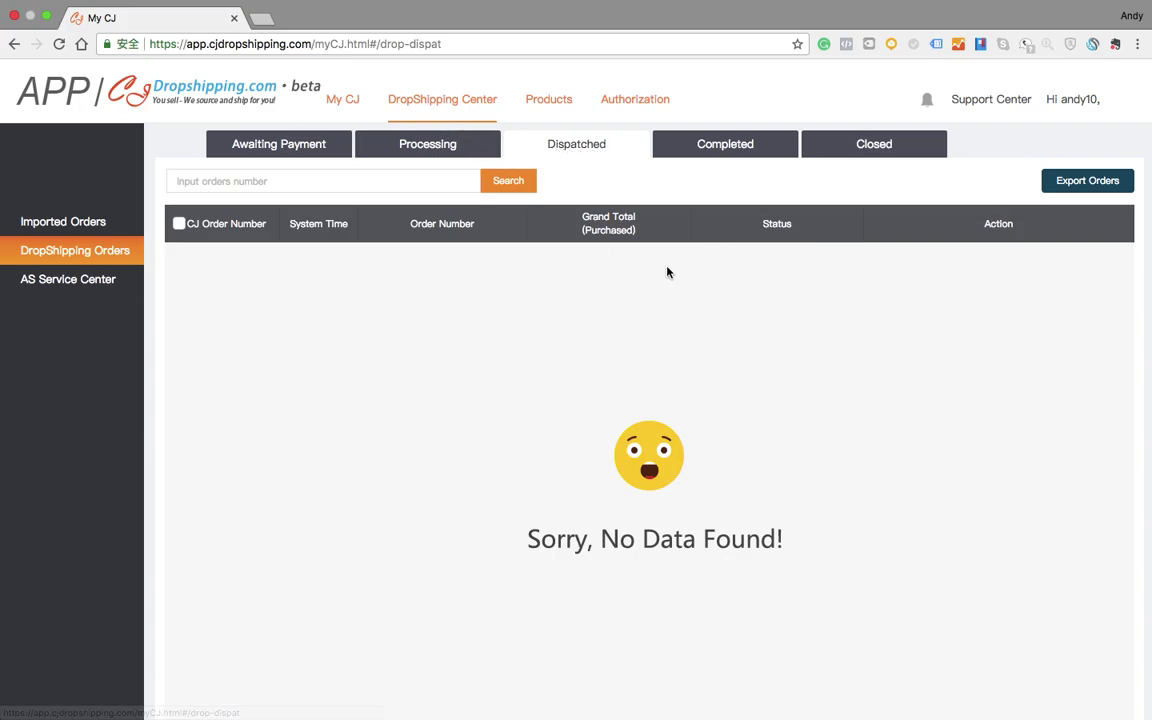
pyautogui.click(450, 148)
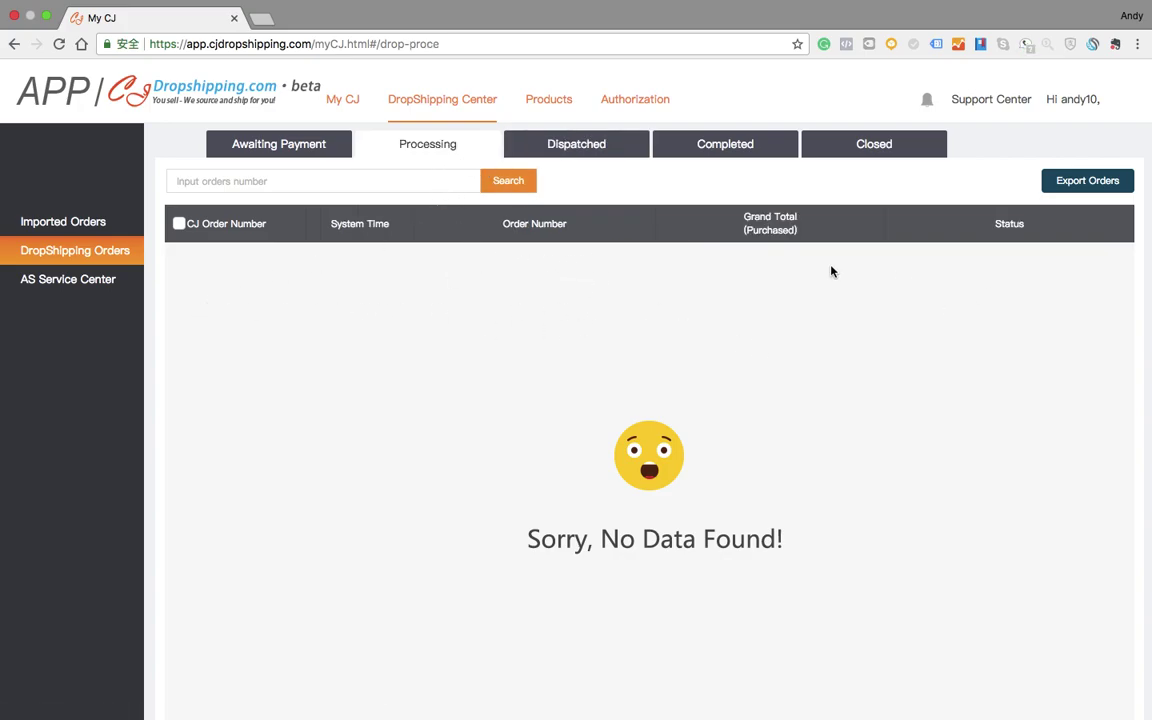
pyautogui.click(576, 150)
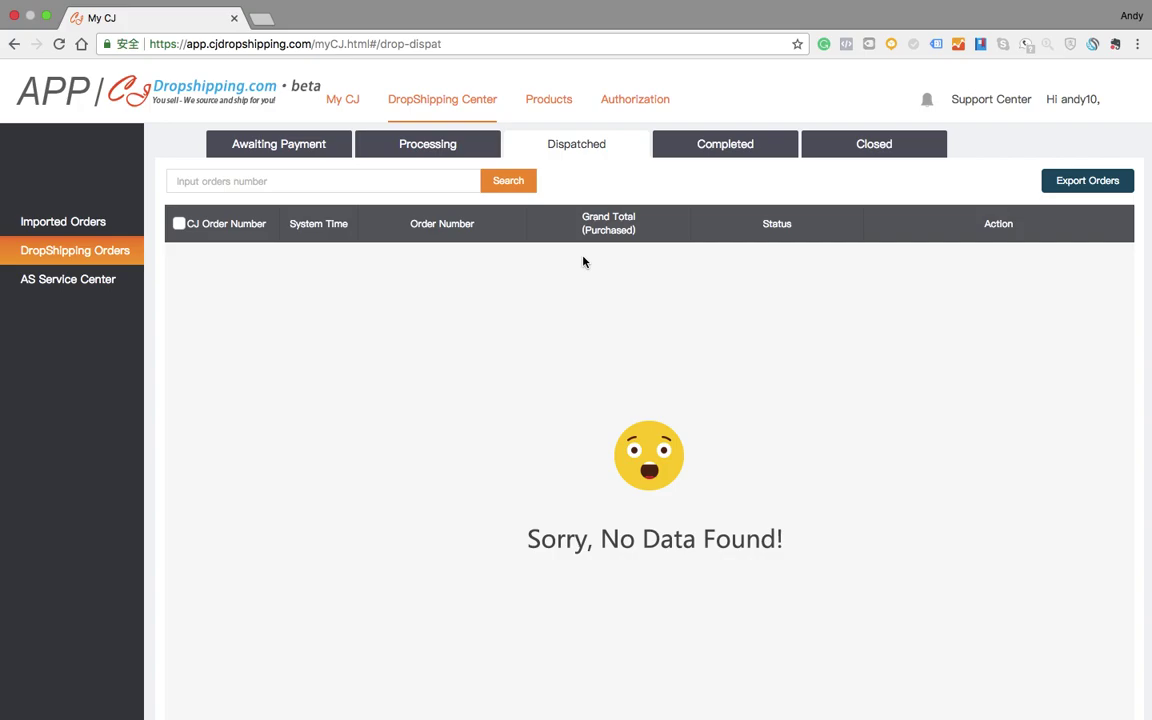
# Compare the completed DropShipping orders with the dispatched ones, ending on the dispatched orders.
pyautogui.click(714, 157)
pyautogui.click(605, 147)
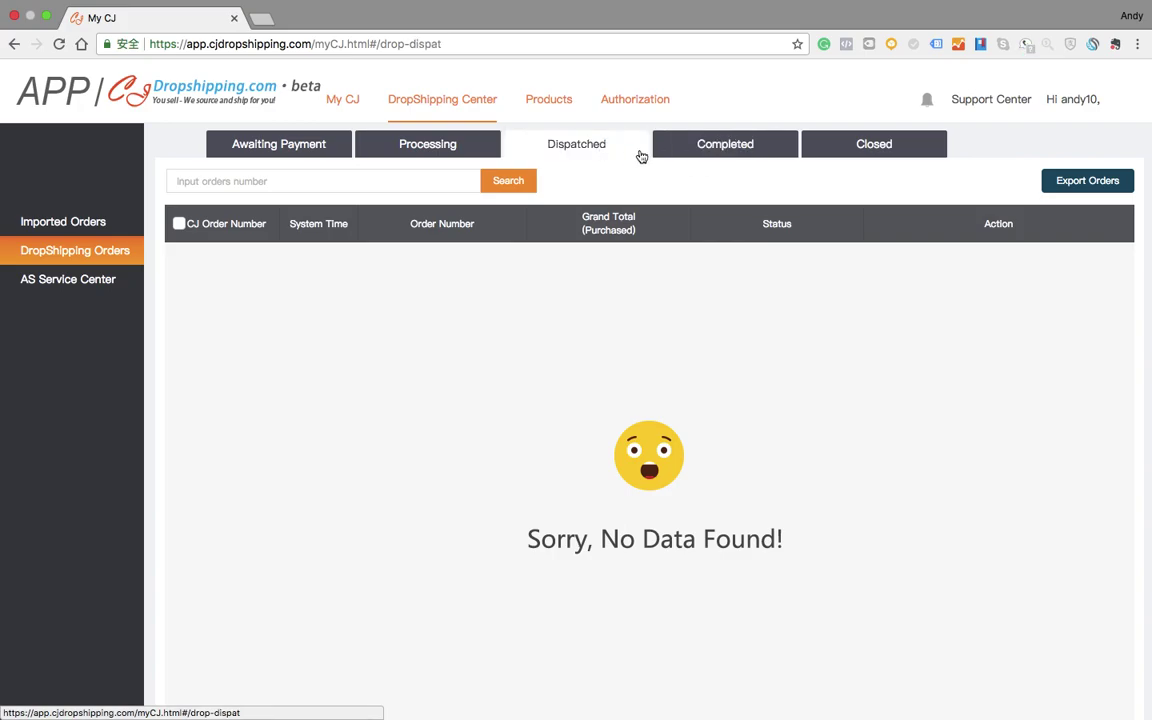
pyautogui.click(722, 149)
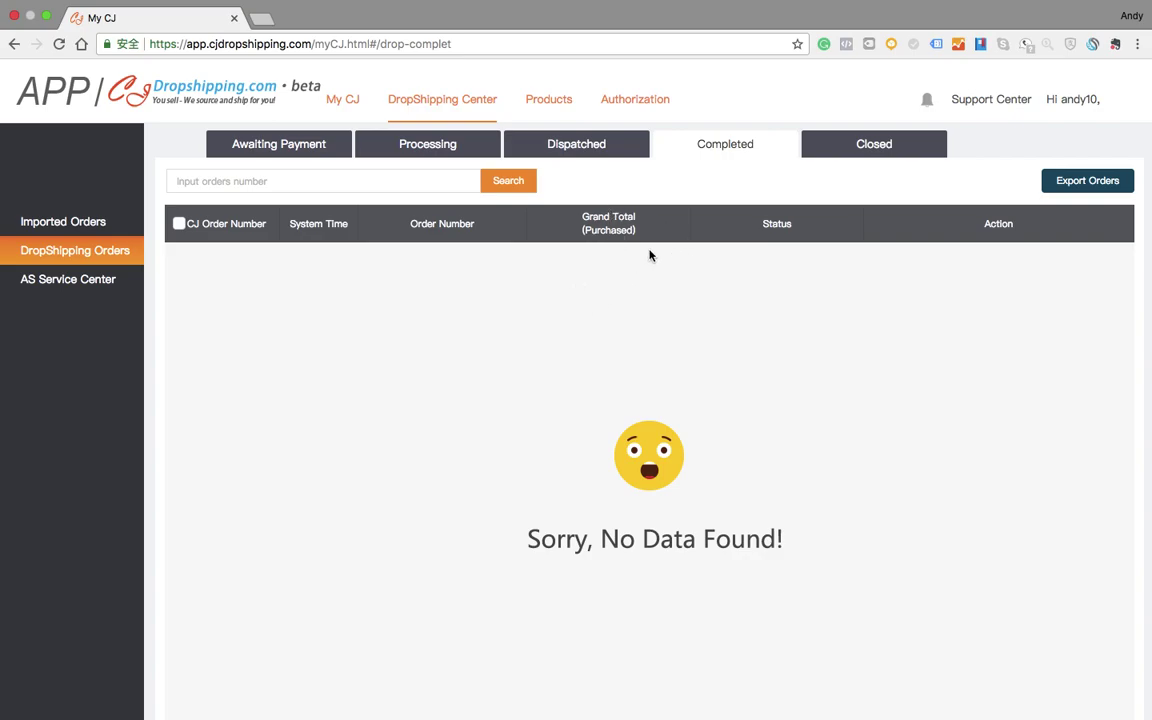
pyautogui.click(600, 152)
pyautogui.click(726, 149)
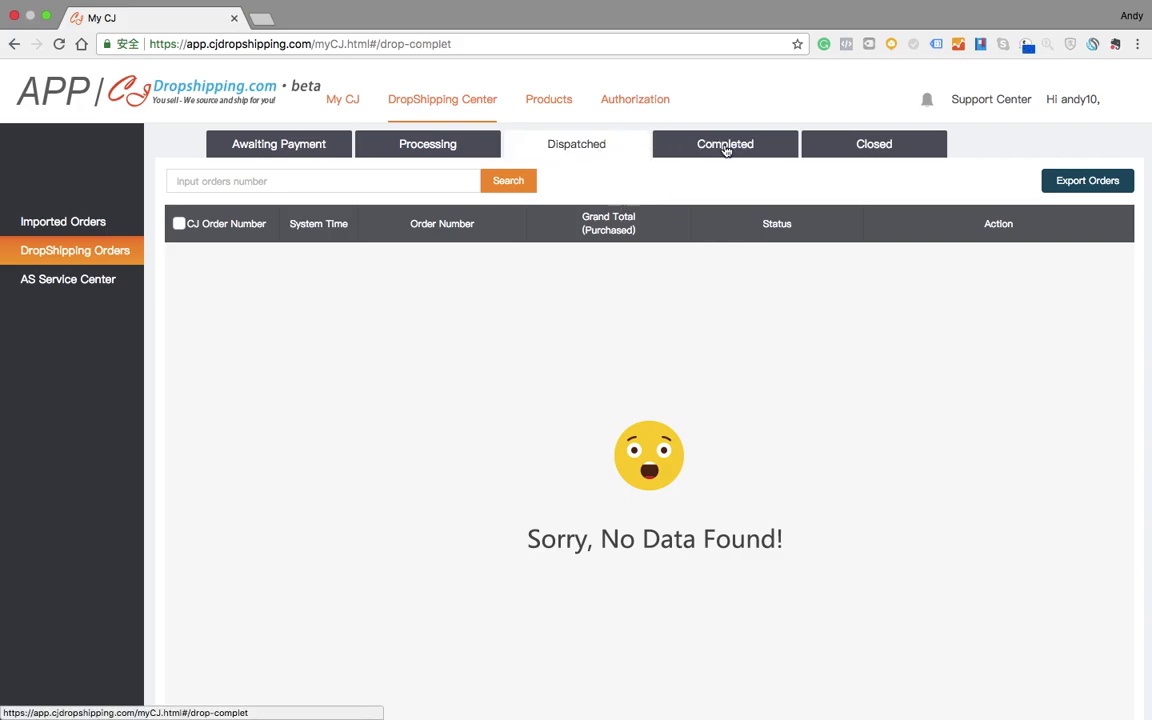
pyautogui.click(599, 147)
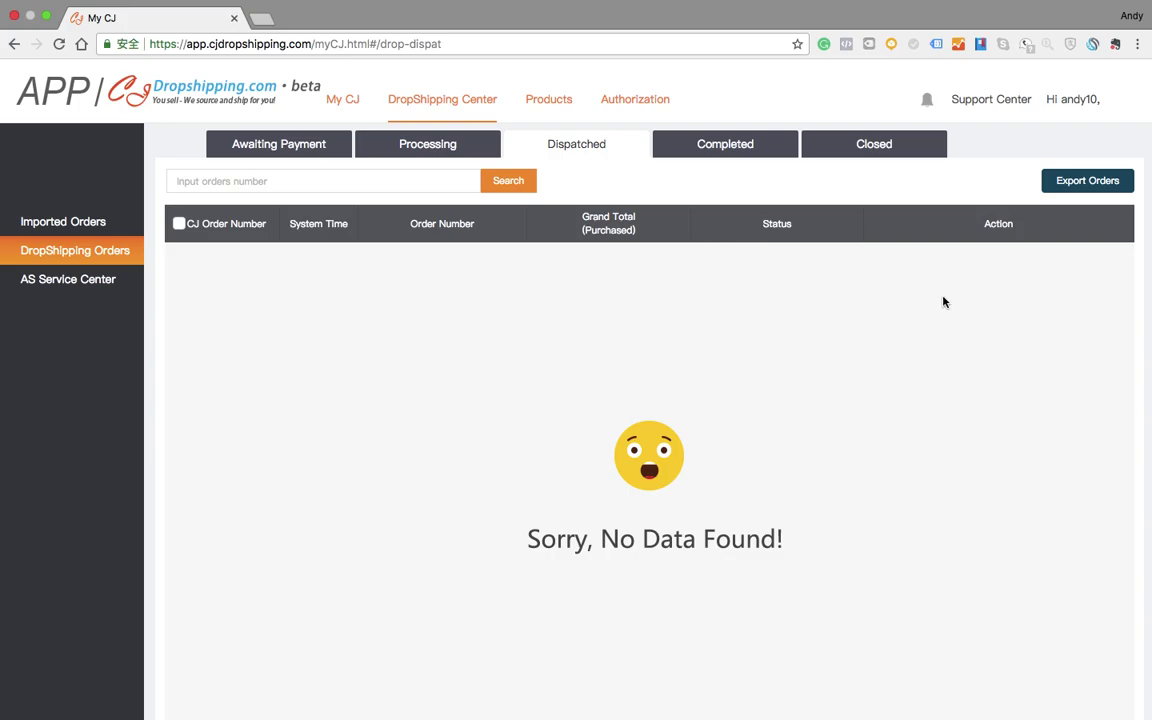
pyautogui.scroll(-5, 943, 301)
pyautogui.scroll(5, 943, 301)
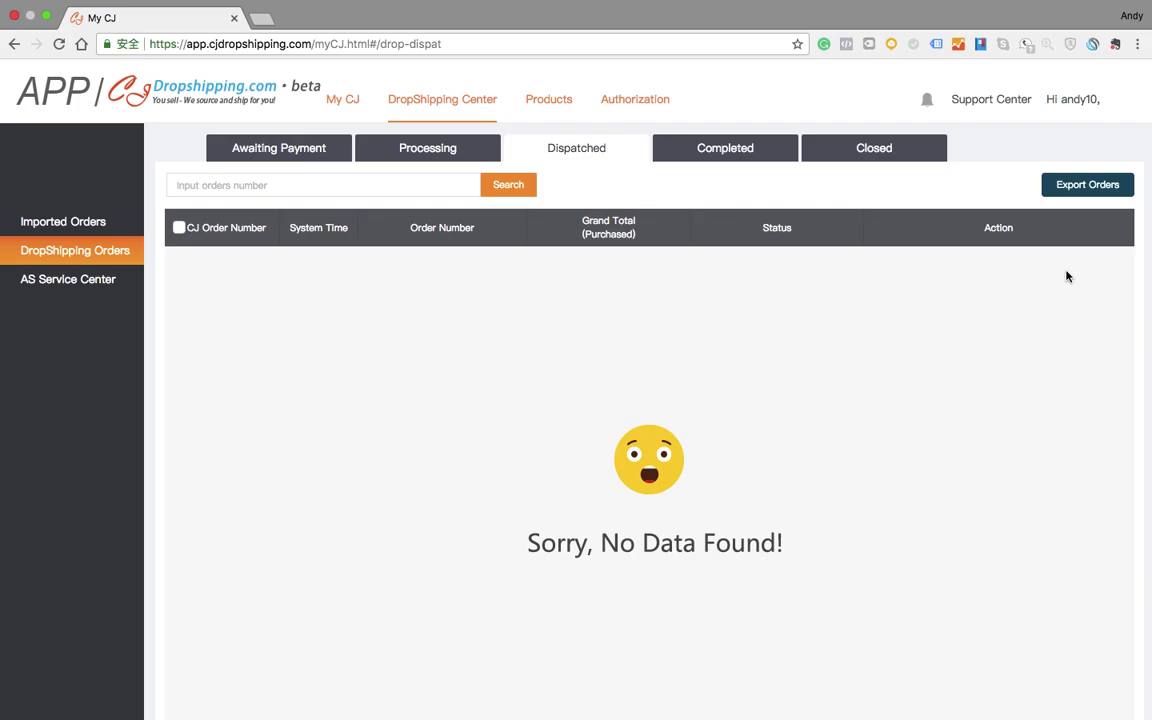
# Examine the issue types available for filtering cases in the AS Service Center, leaving the filter unchanged.
pyautogui.click(80, 291)
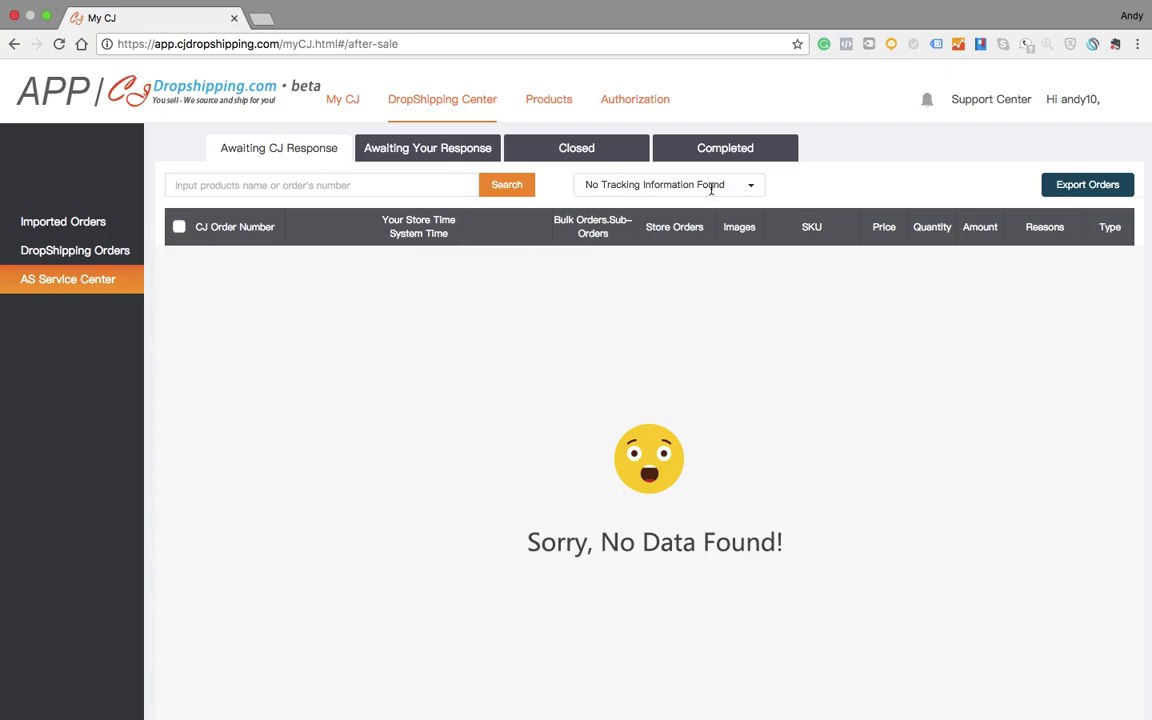
pyautogui.click(745, 190)
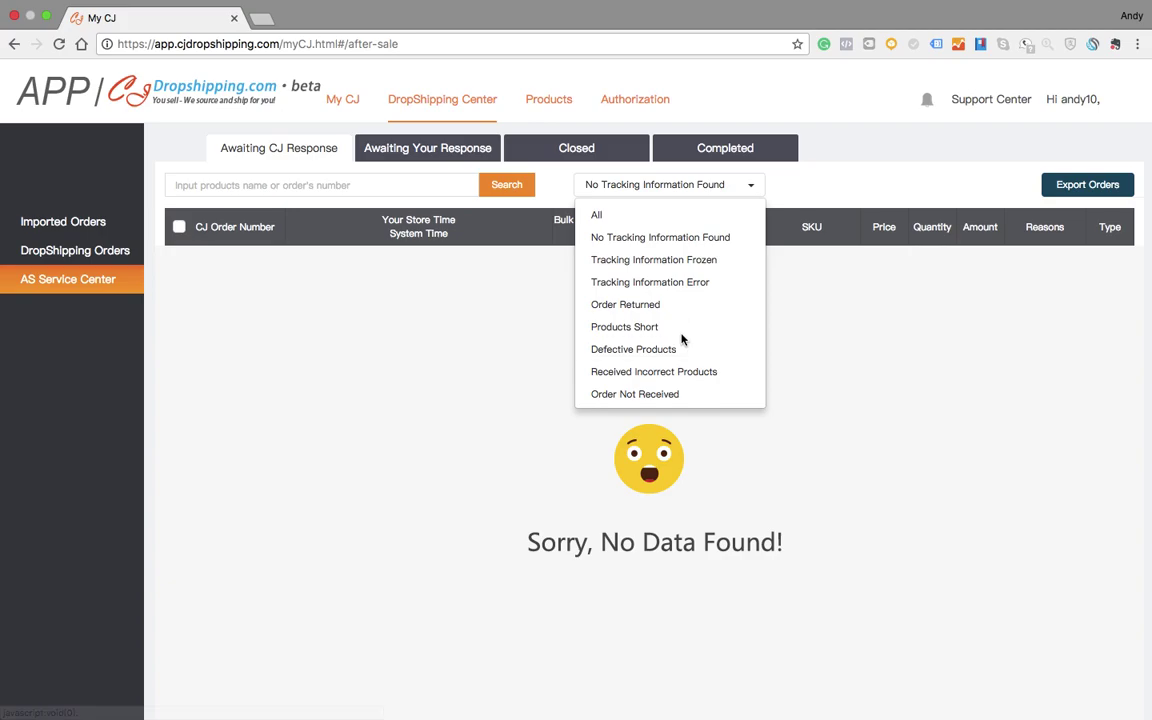
pyautogui.click(425, 380)
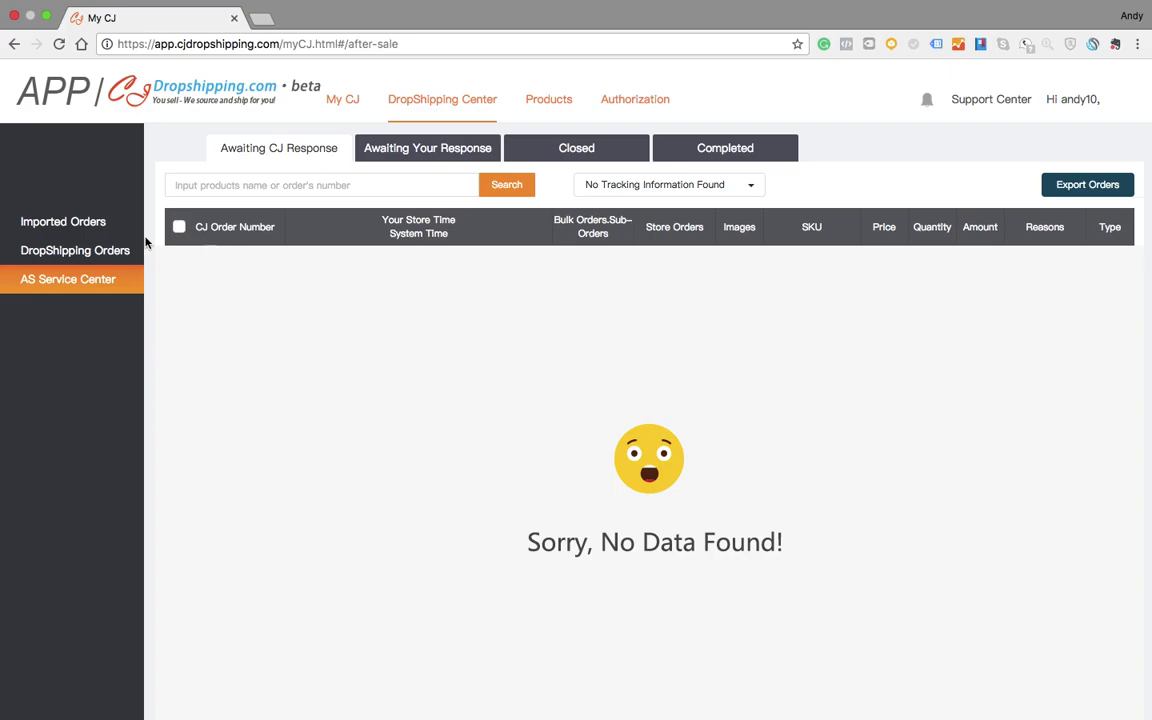
# Revisit the dispatched and completed DropShipping orders, check the AS Service Center, and return to the dispatched orders.
pyautogui.click(120, 252)
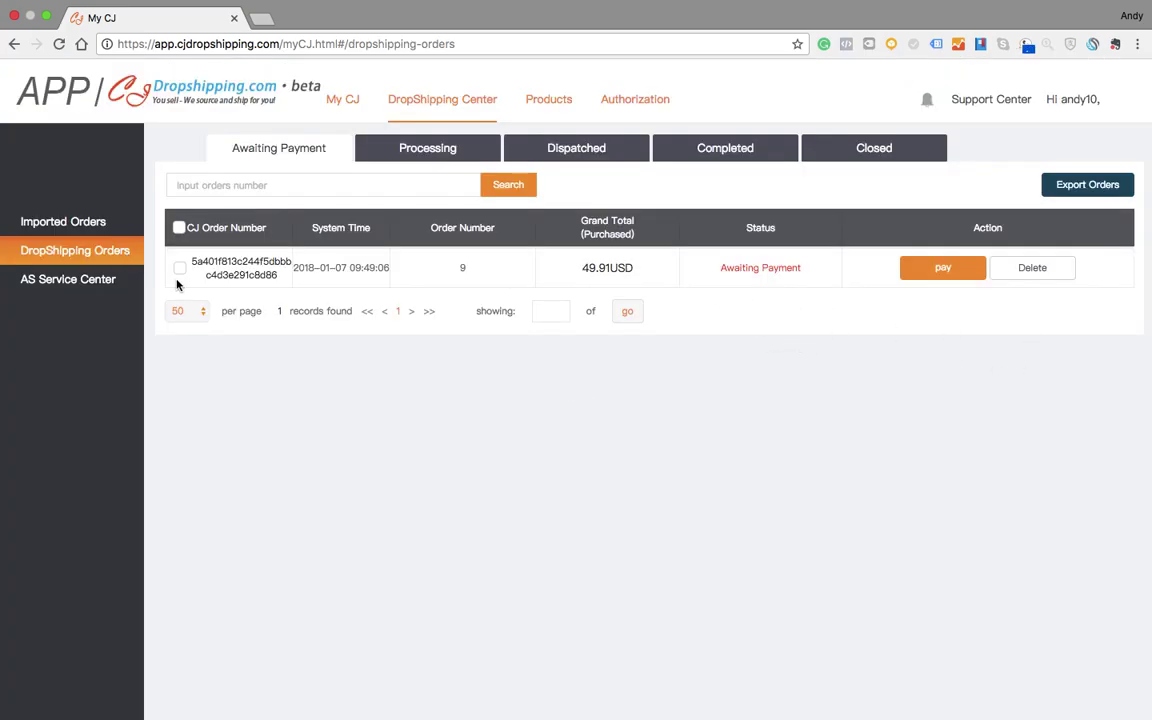
pyautogui.click(566, 147)
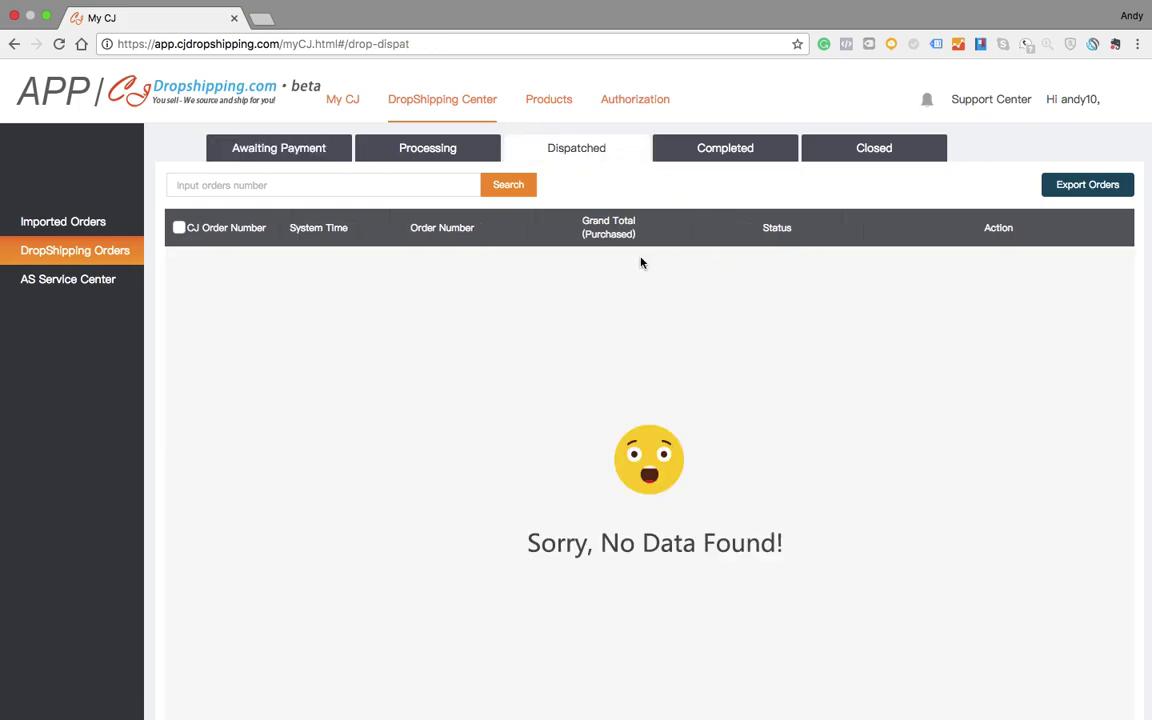
pyautogui.click(678, 146)
pyautogui.click(613, 150)
pyautogui.click(75, 279)
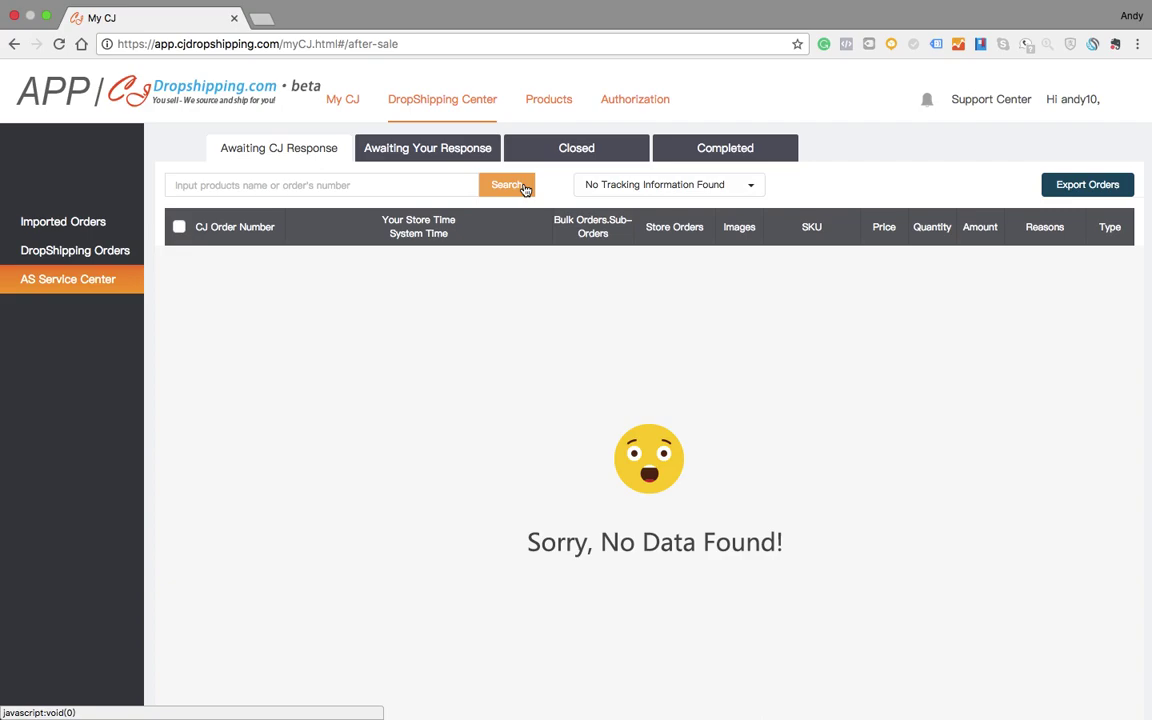
pyautogui.click(98, 250)
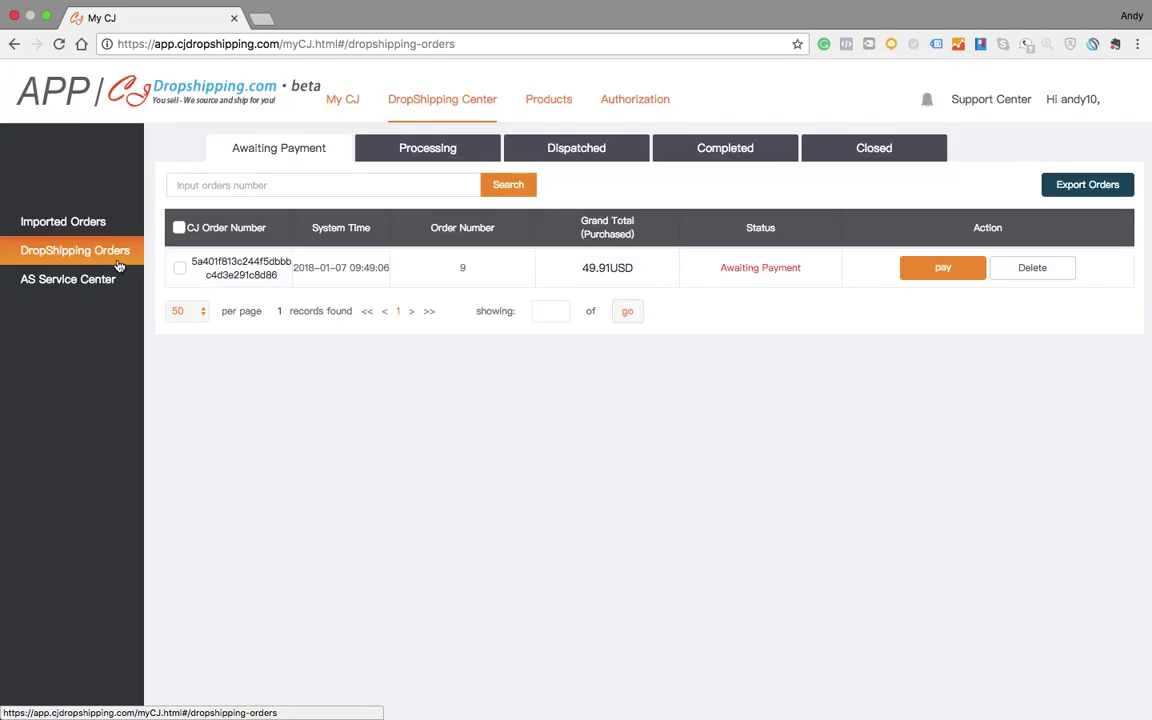
pyautogui.click(584, 160)
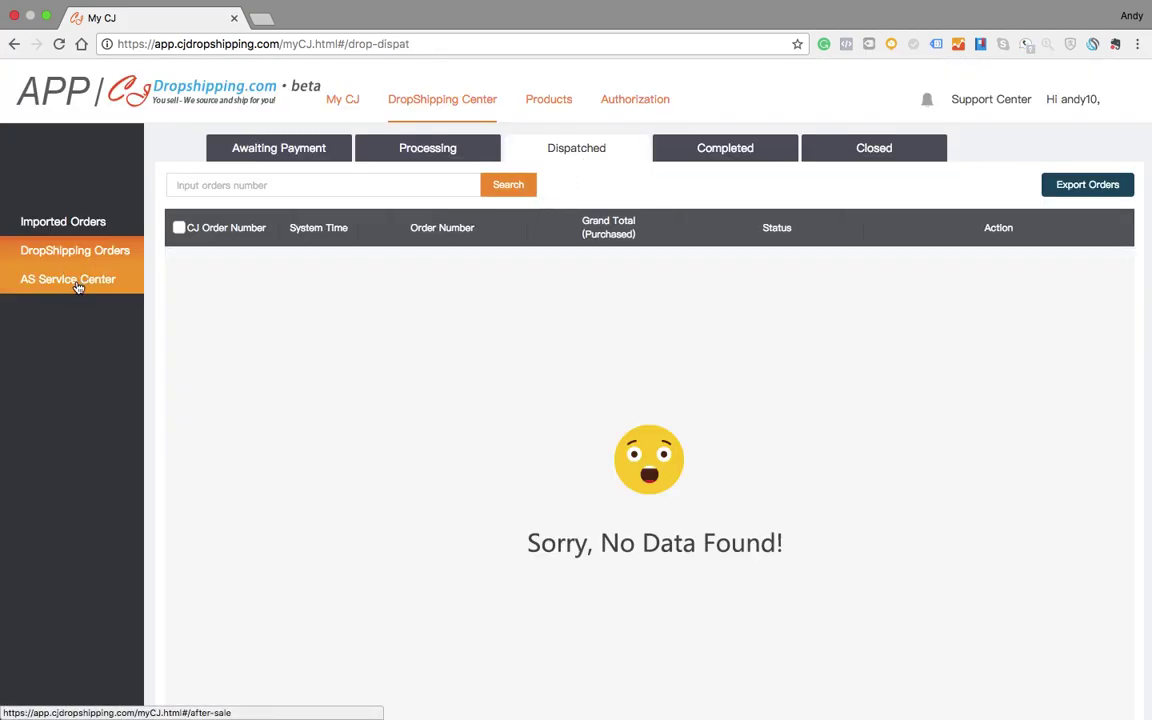
# View the AS Service Center cases awaiting your response and the closed ones, and return to the DropShipping orders awaiting payment.
pyautogui.click(75, 281)
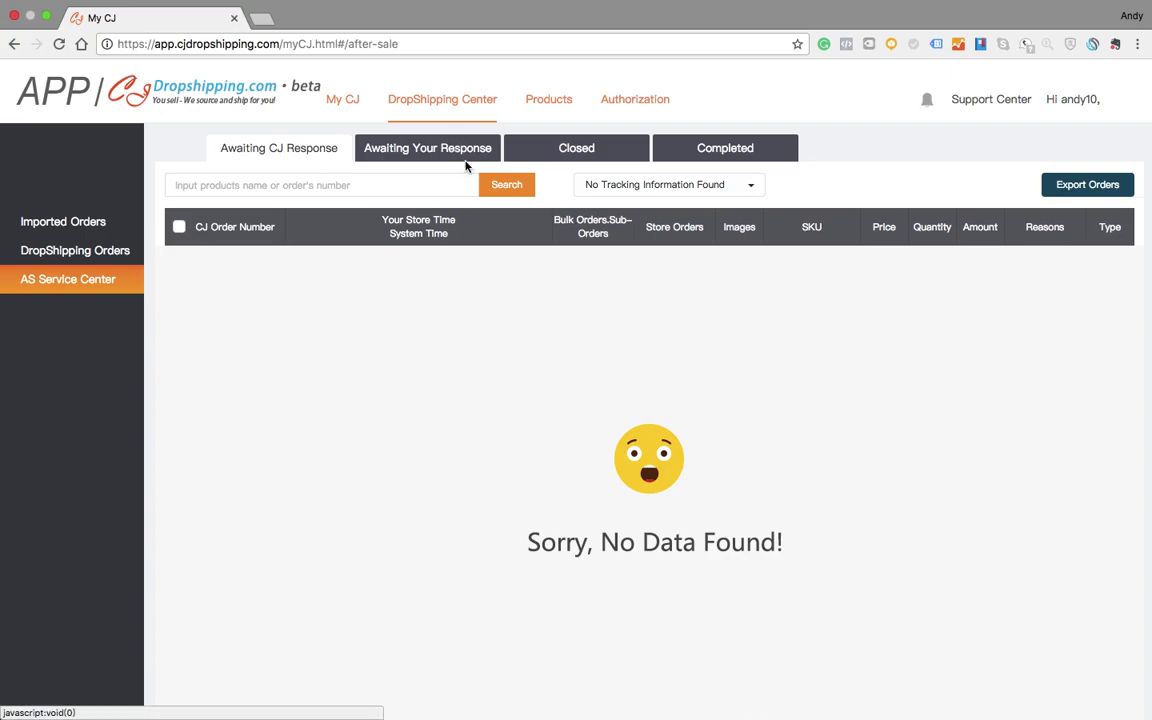
pyautogui.click(425, 150)
pyautogui.click(571, 150)
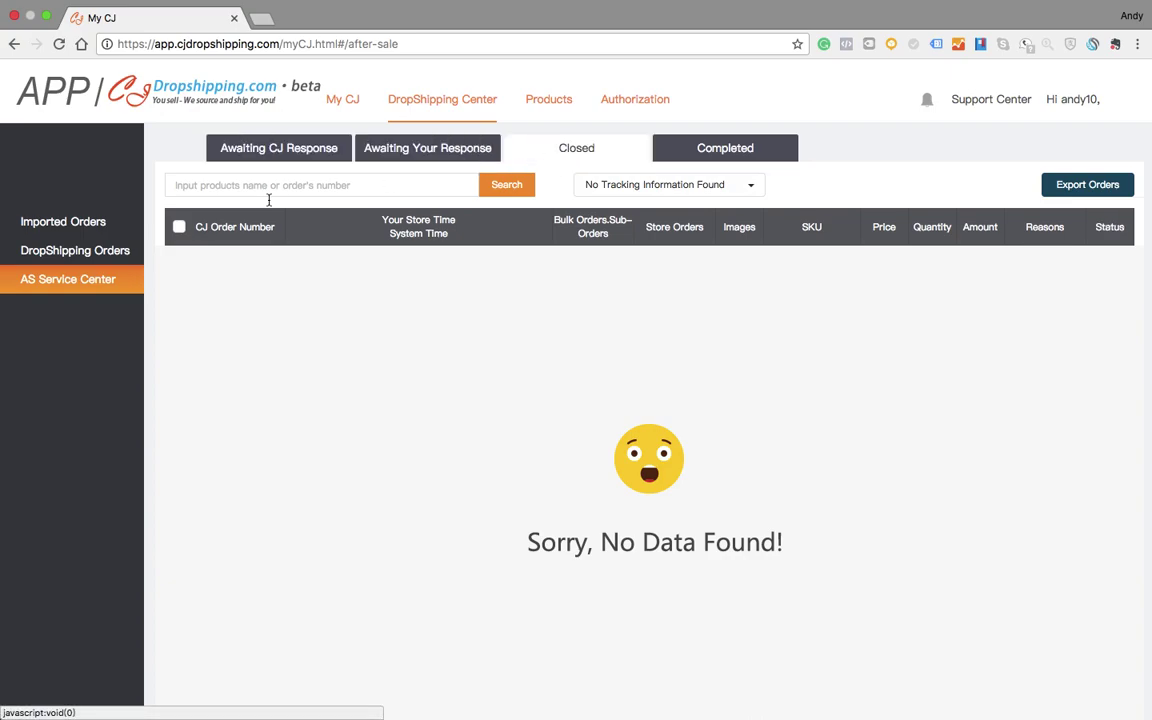
pyautogui.click(110, 250)
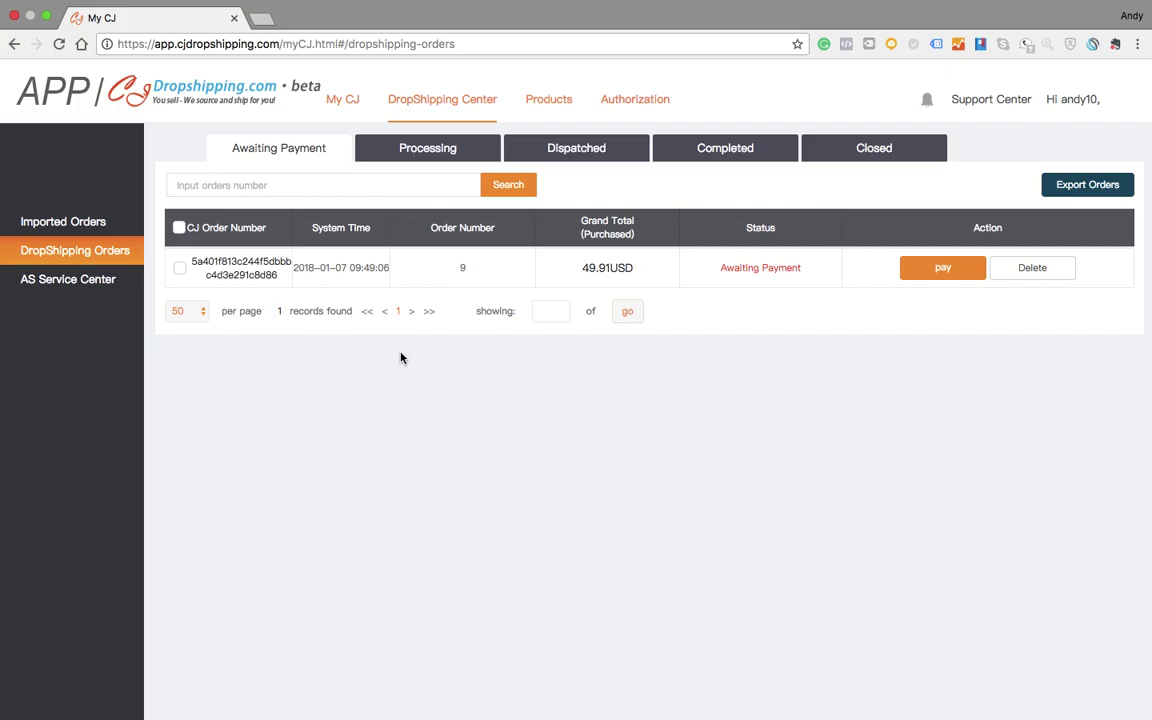
pyautogui.scroll(2, 400, 358)
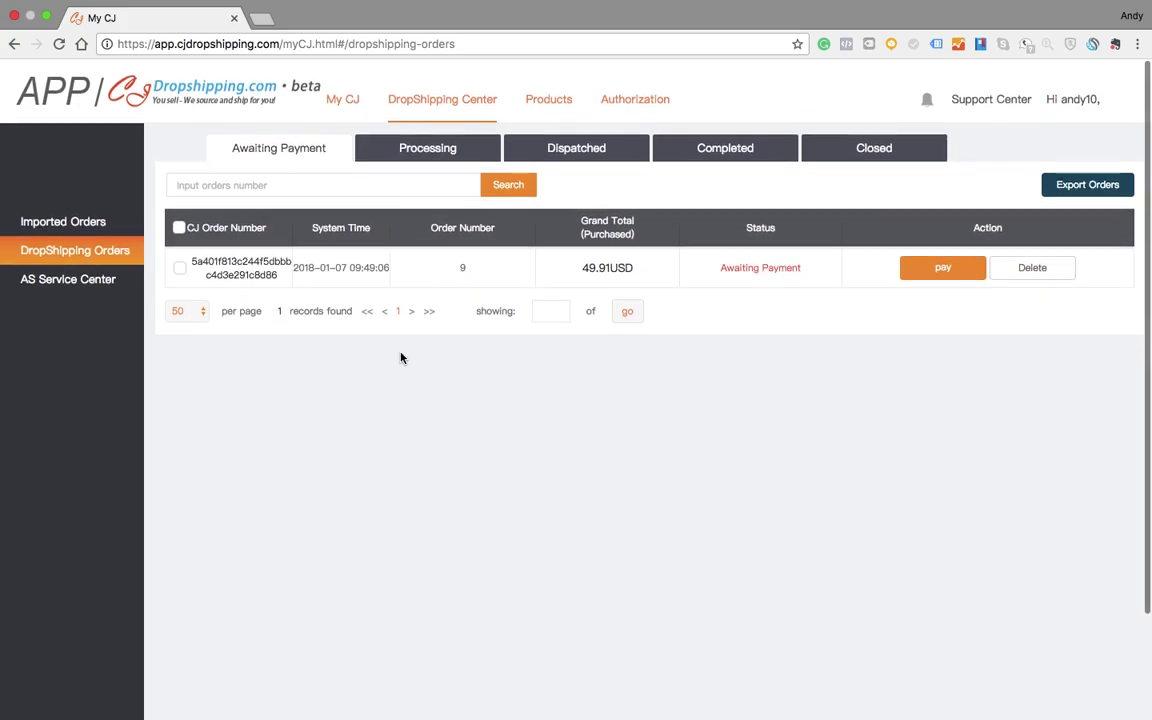